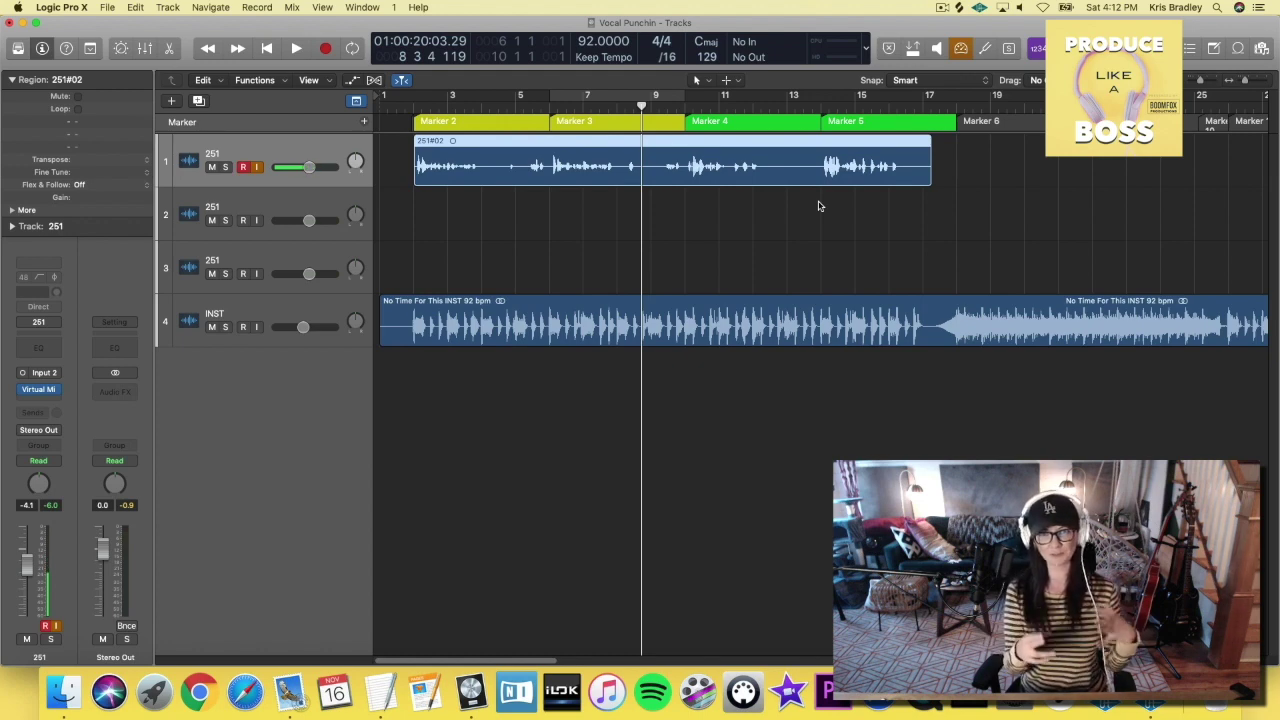
- Disarm track 1 and play the vocal back from bar 2
key("ctrl+r")
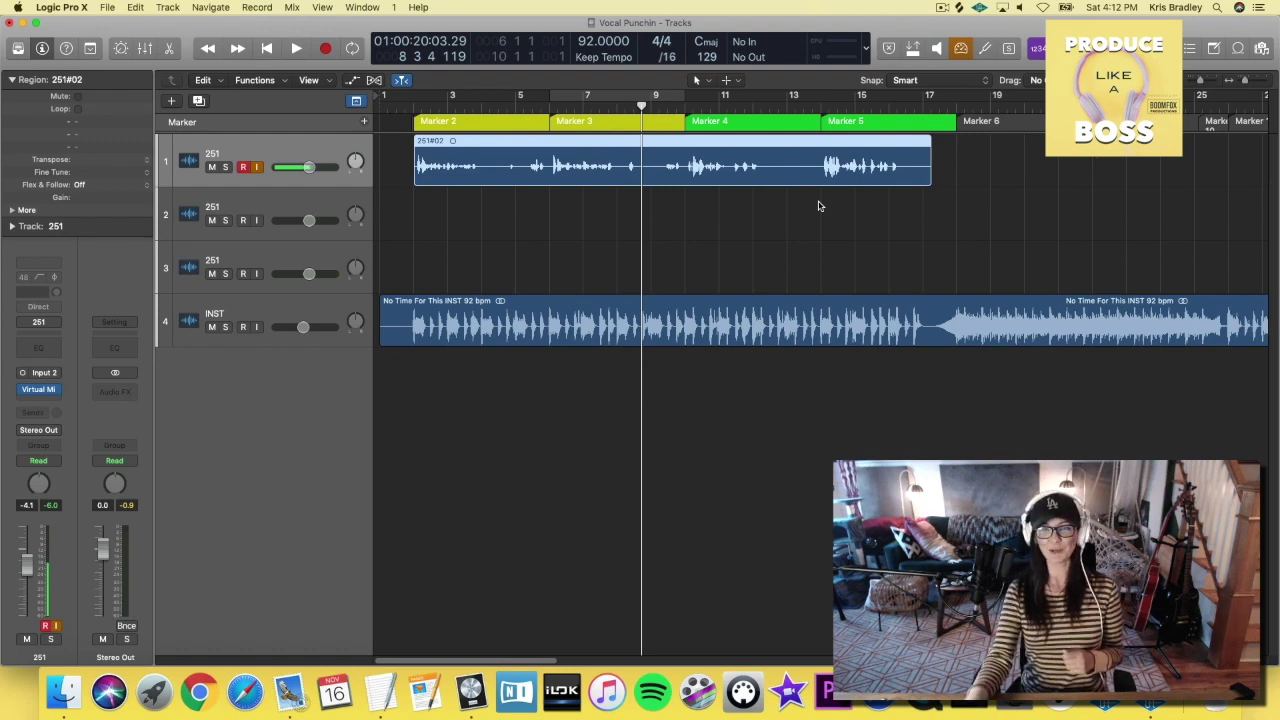
left_click(411, 107)
key("space")
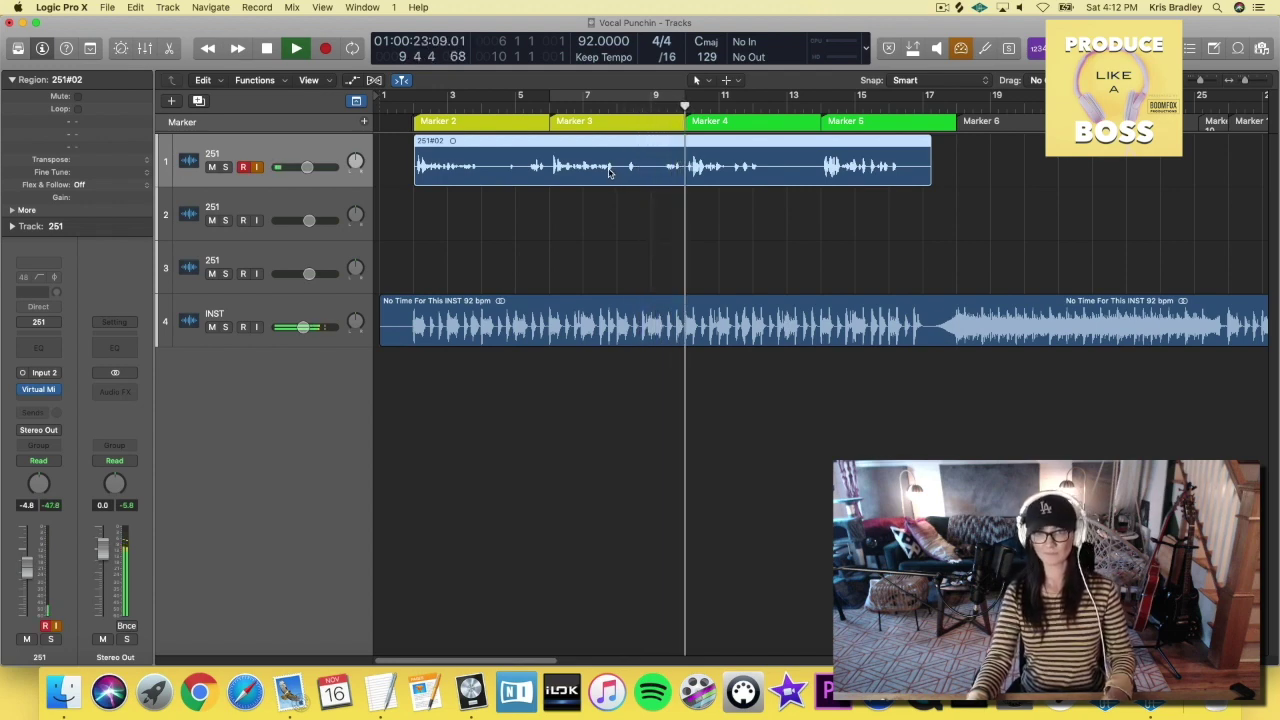
key("space")
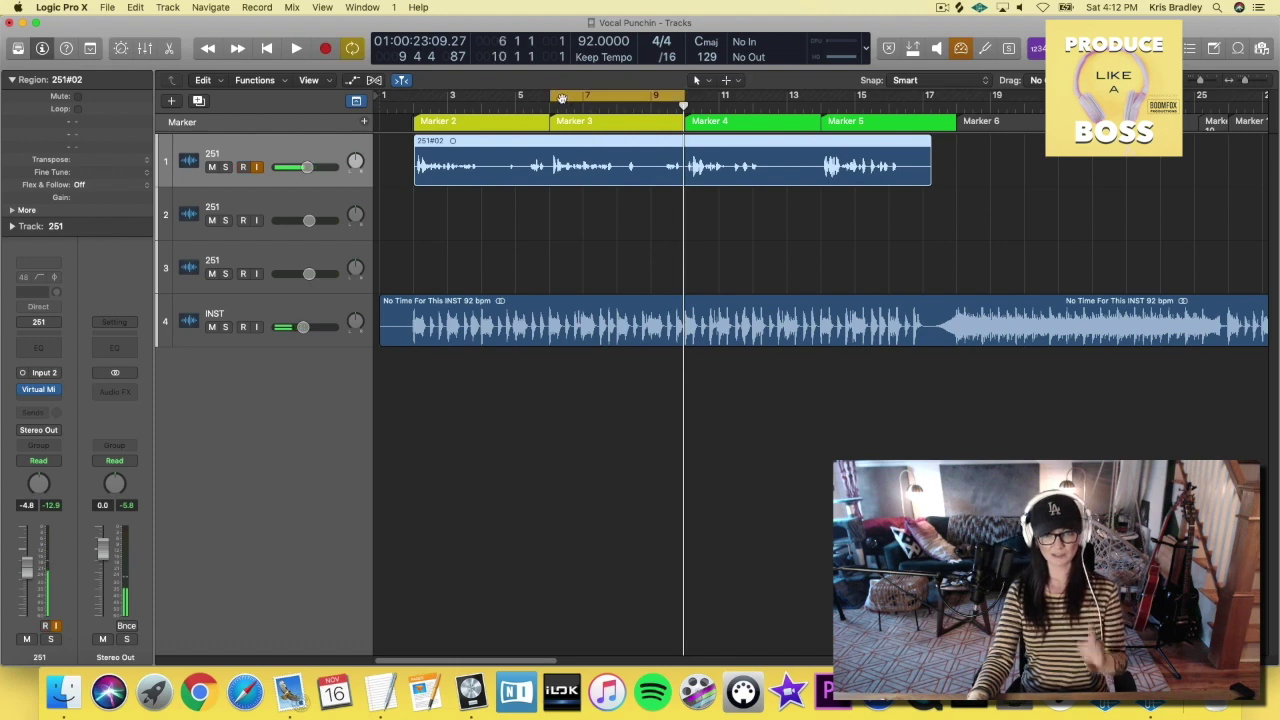
- Set a cycle from bar 6 to bar 9 and cycle-record four vocal takes
left_click_drag(552, 103, 682, 101)
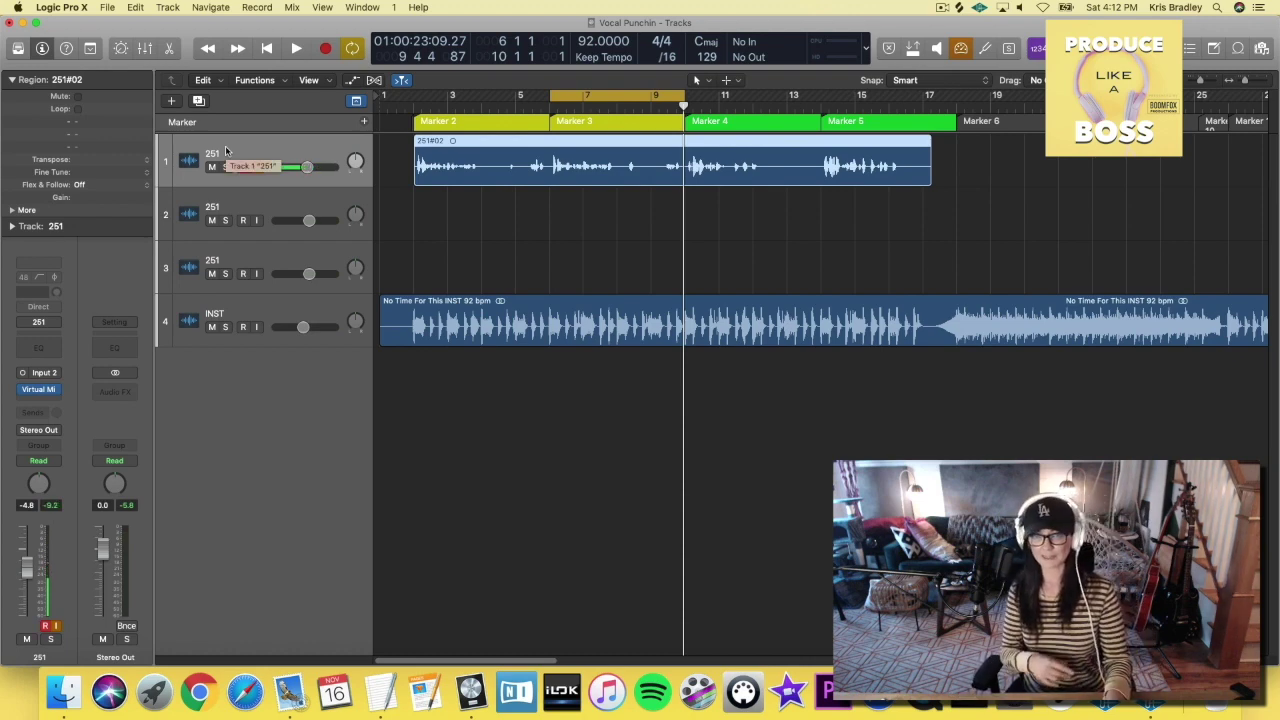
key("r")
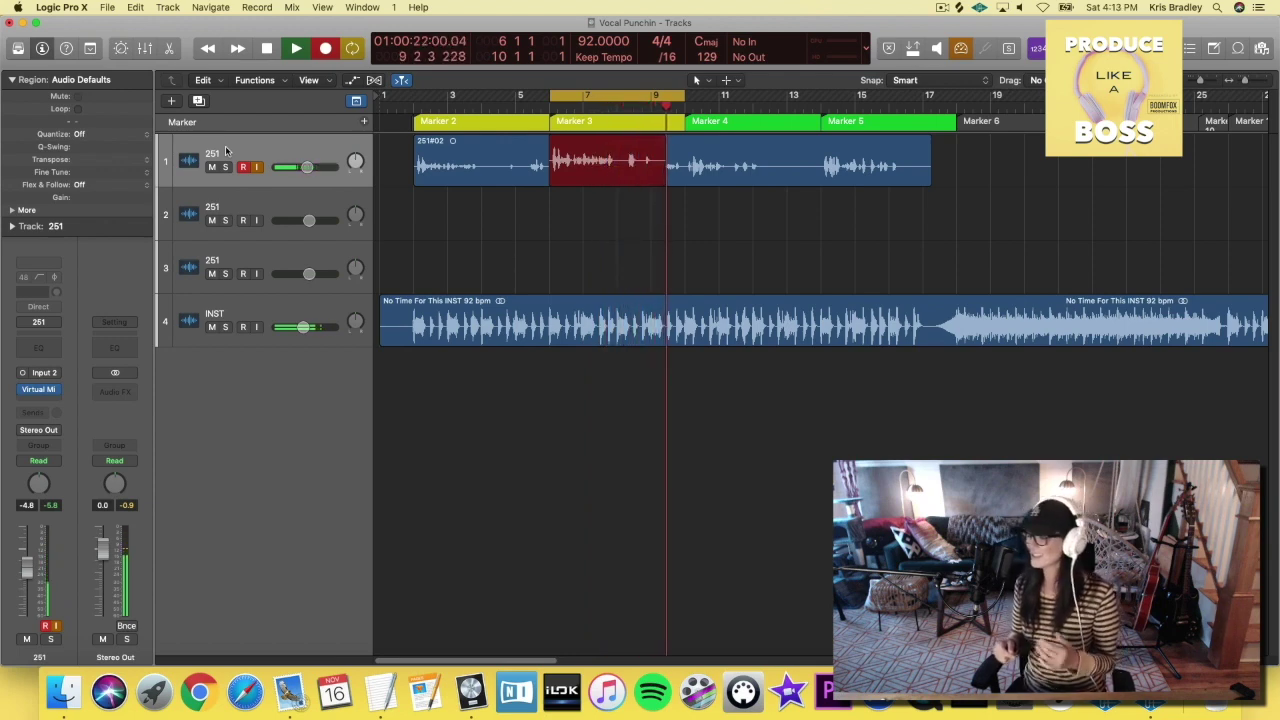
key("space")
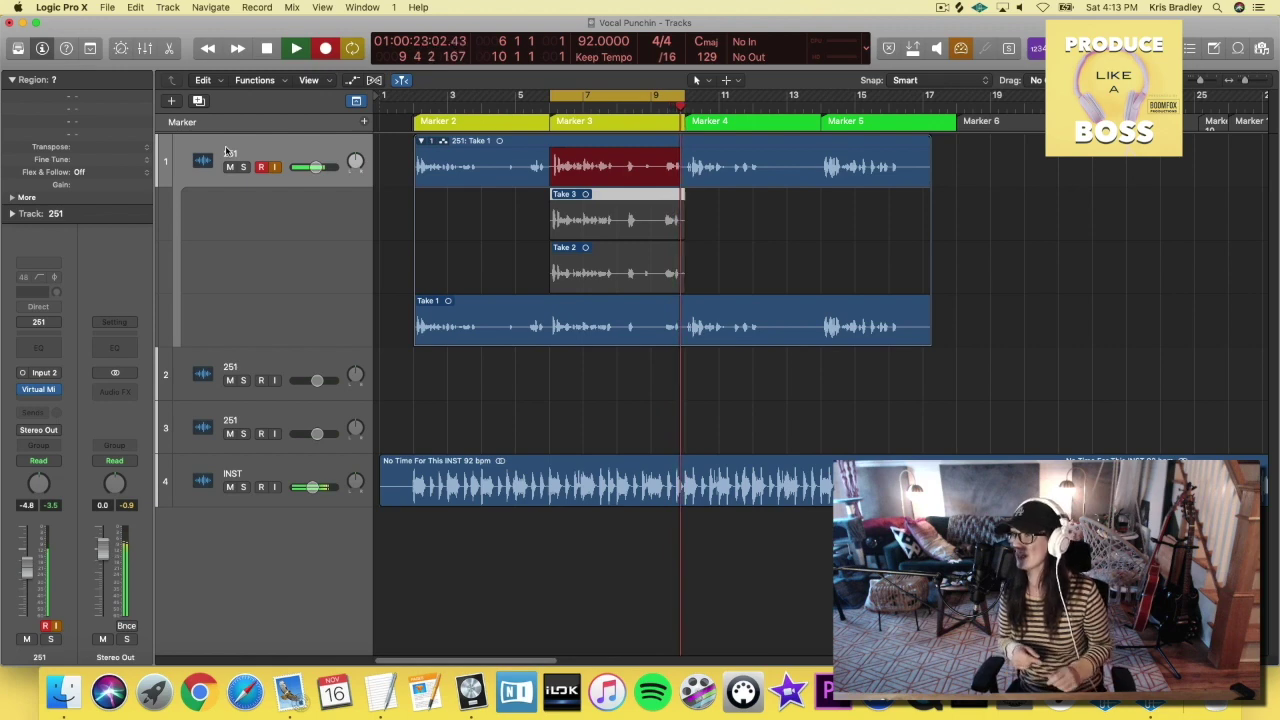
key("space")
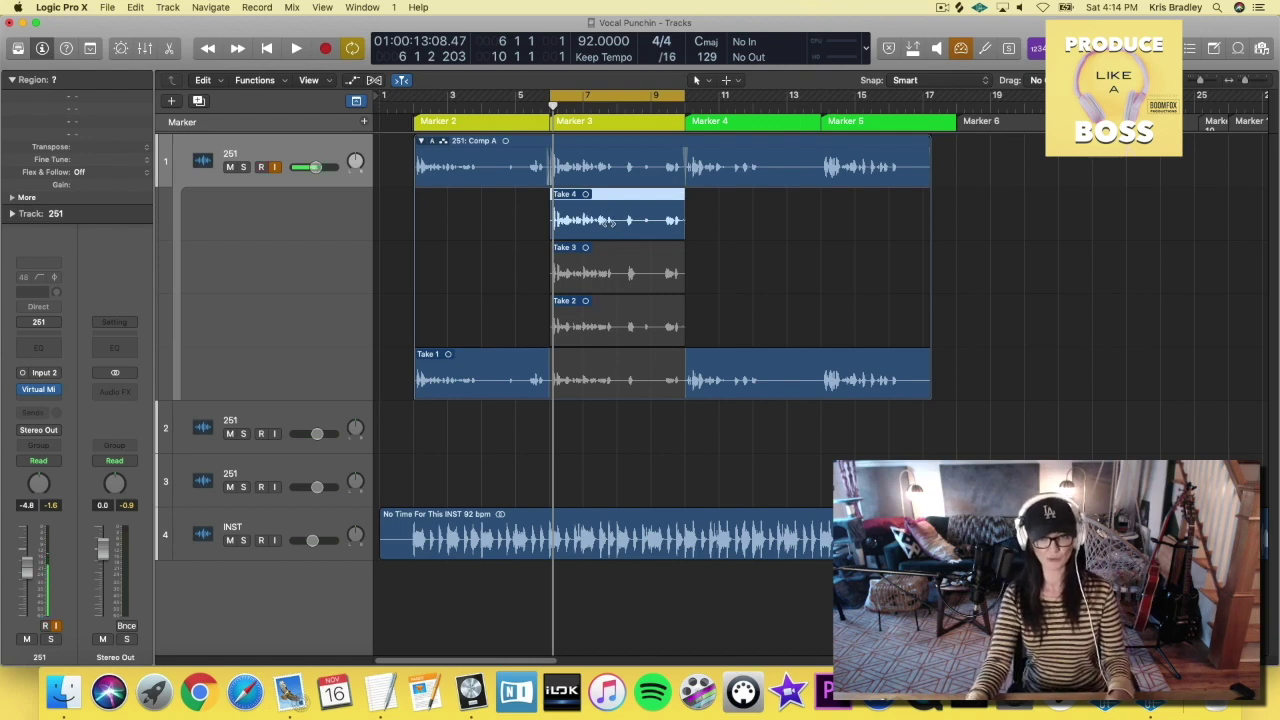
- Try Takes 3, 2, 1 and 3 for the Marker 3 section, auditioning from bar 5
left_click(604, 268)
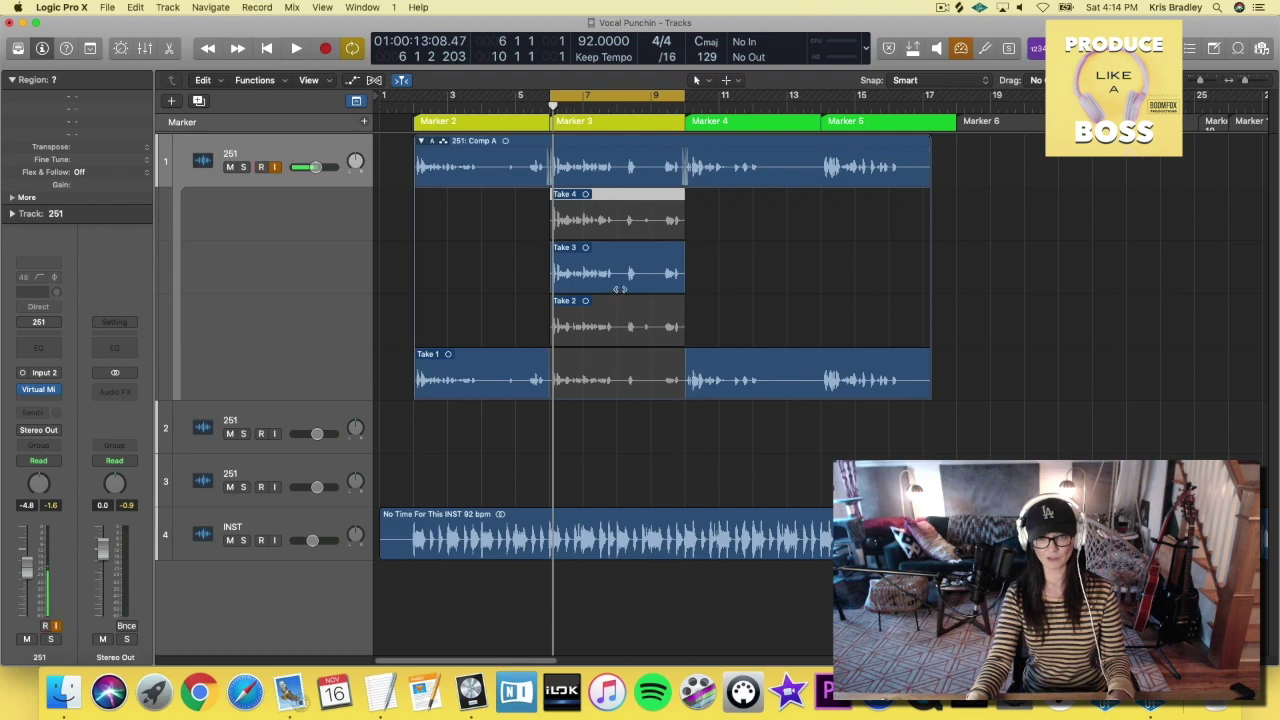
left_click(611, 310)
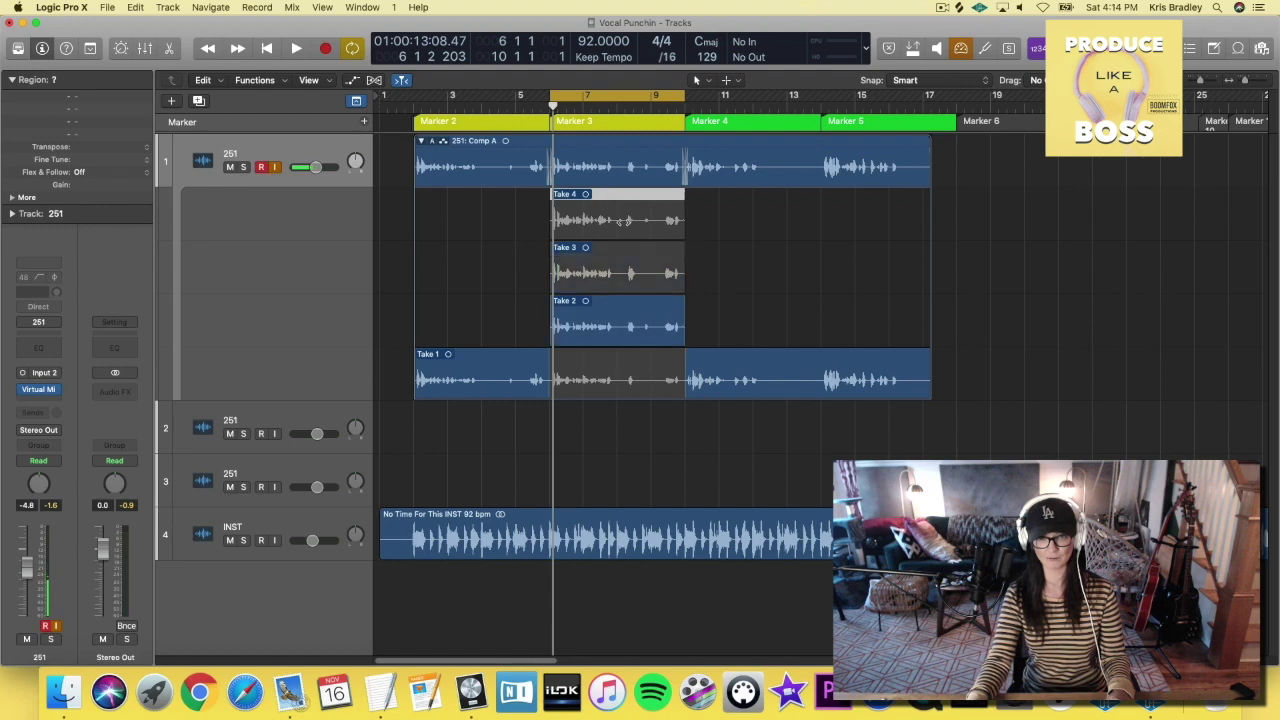
left_click(616, 370)
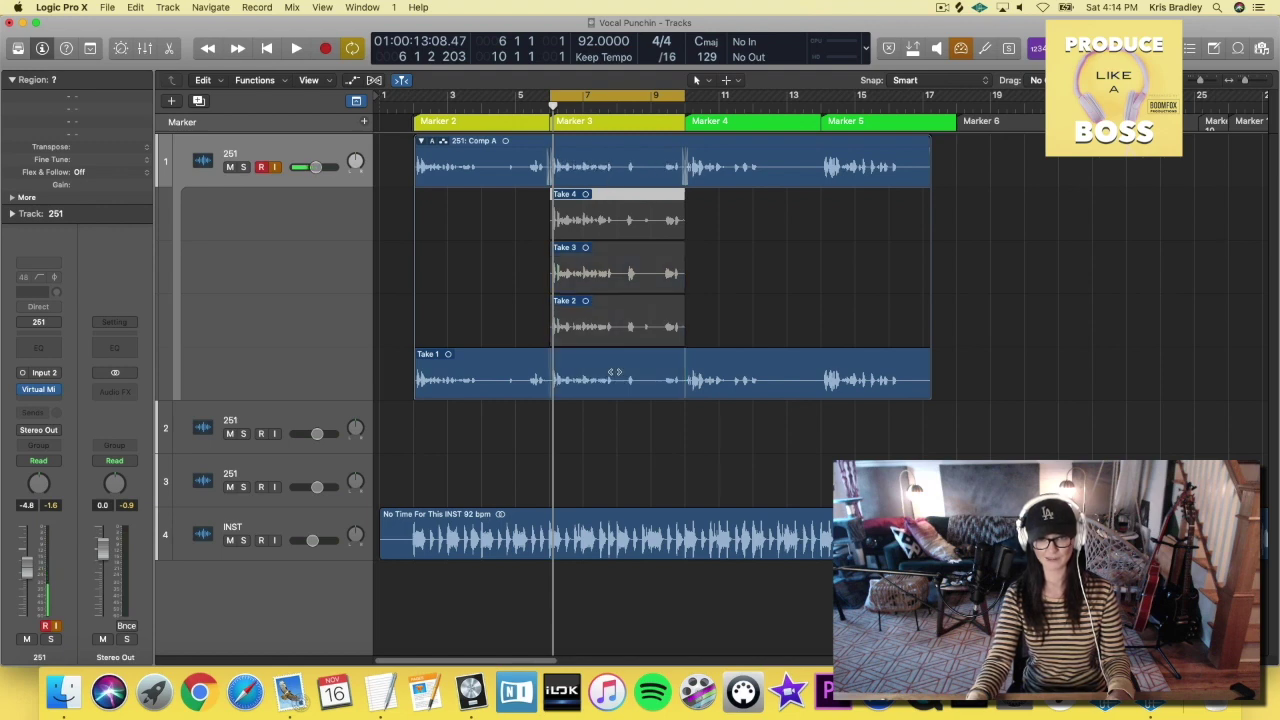
left_click(610, 272)
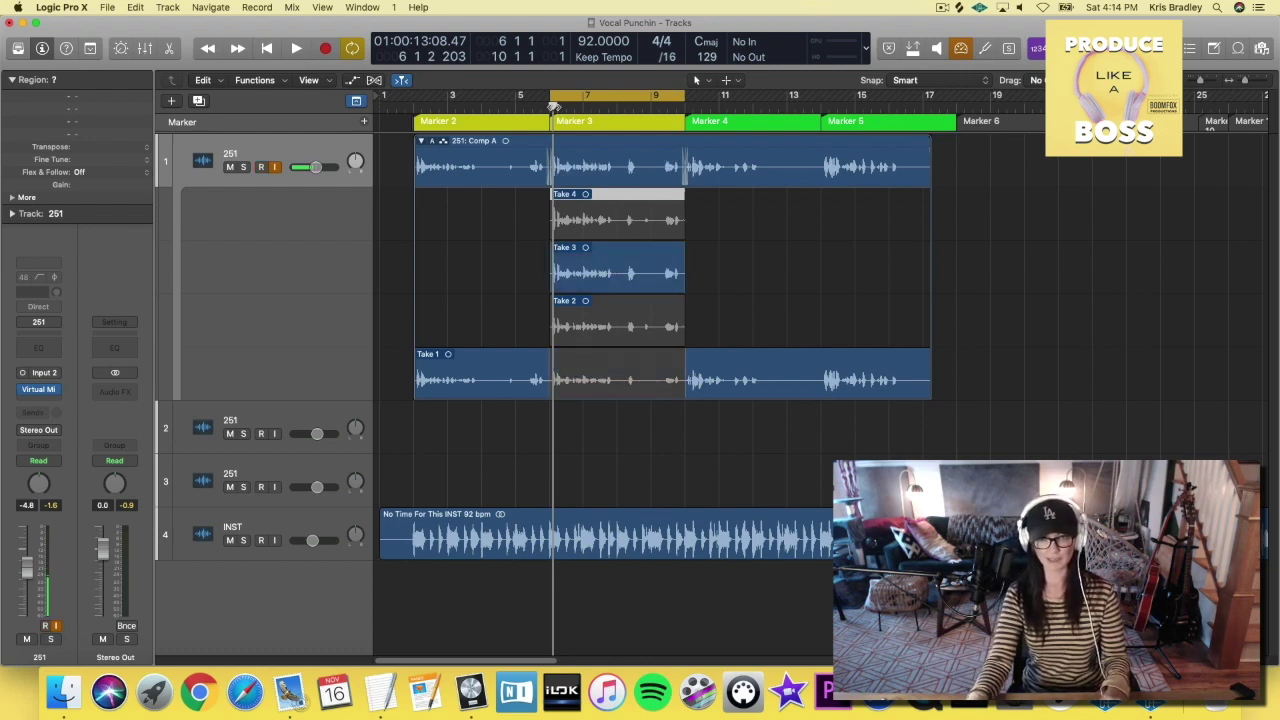
left_click_drag(552, 105, 529, 105)
key("space")
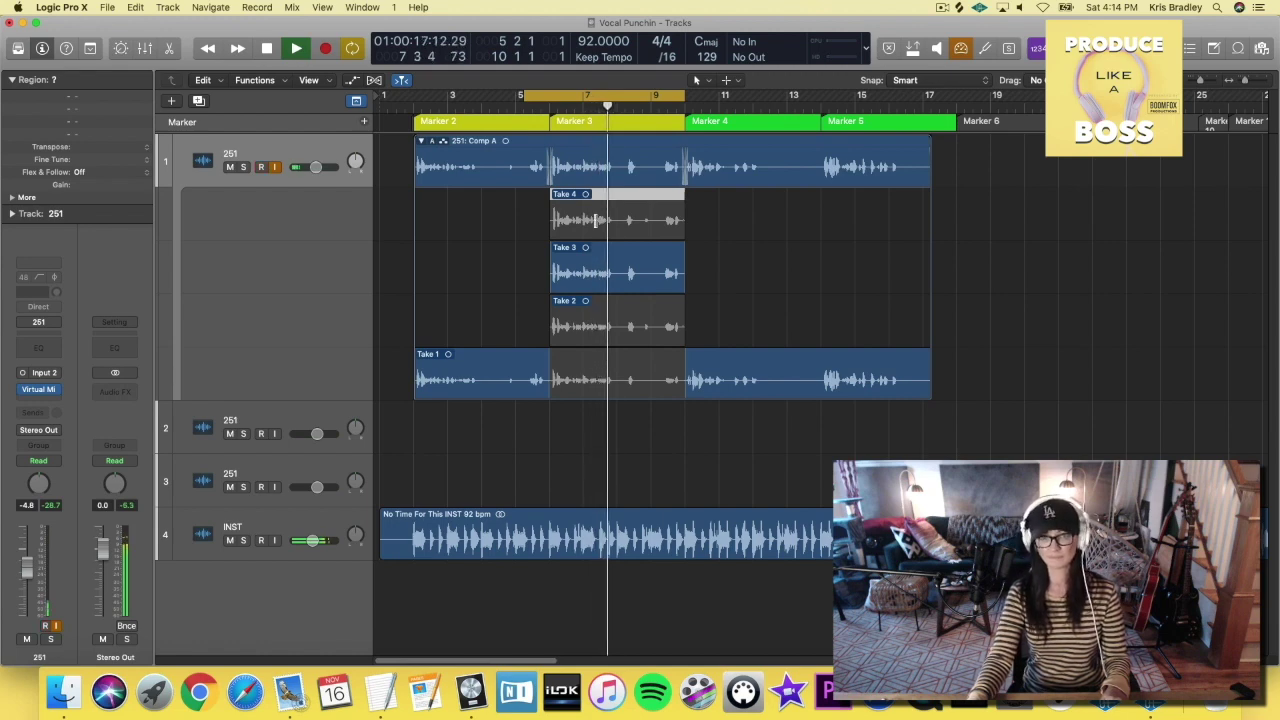
key("space")
- Switch the comp to Take 4 and fine-tune where it leaves Take 1
left_click(595, 220)
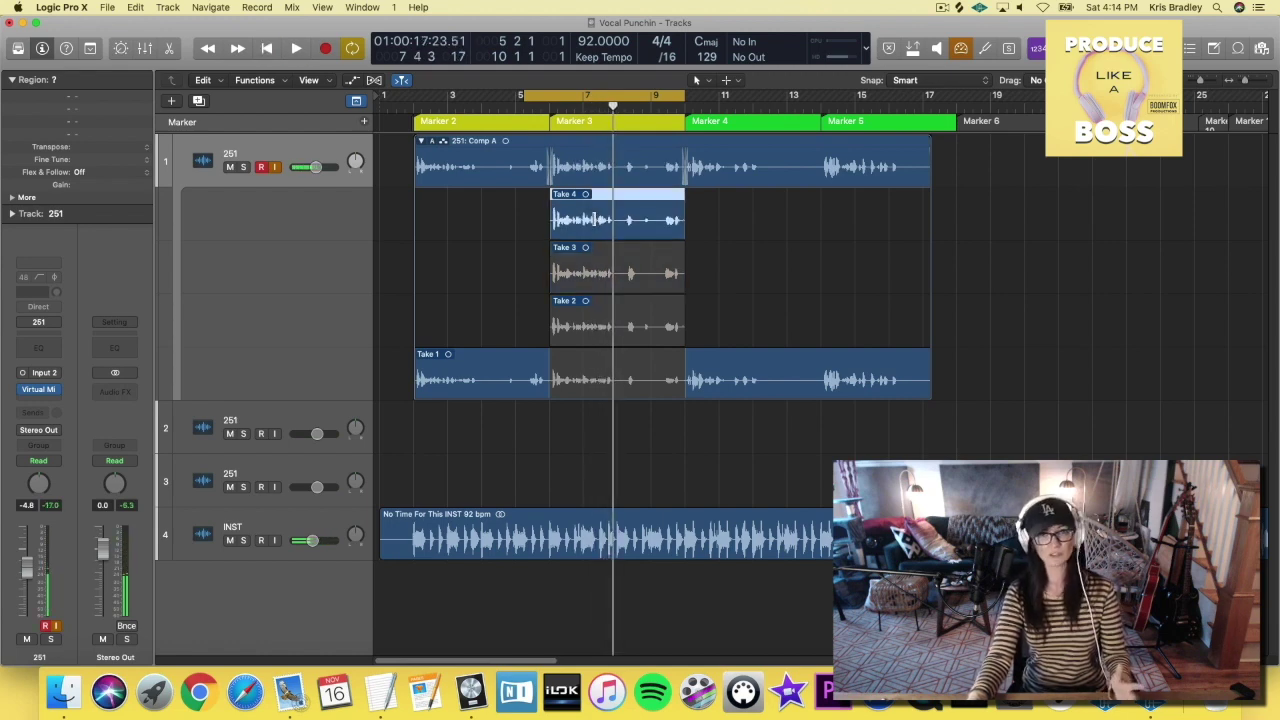
key("space")
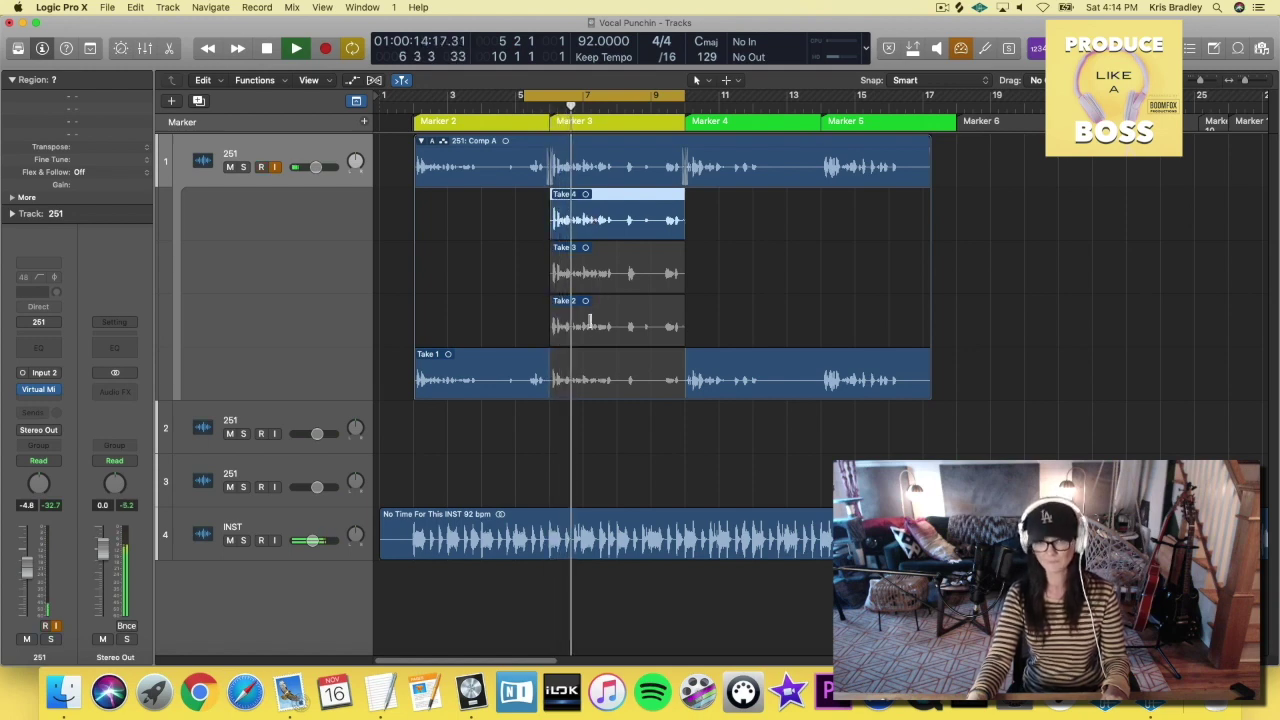
key("space")
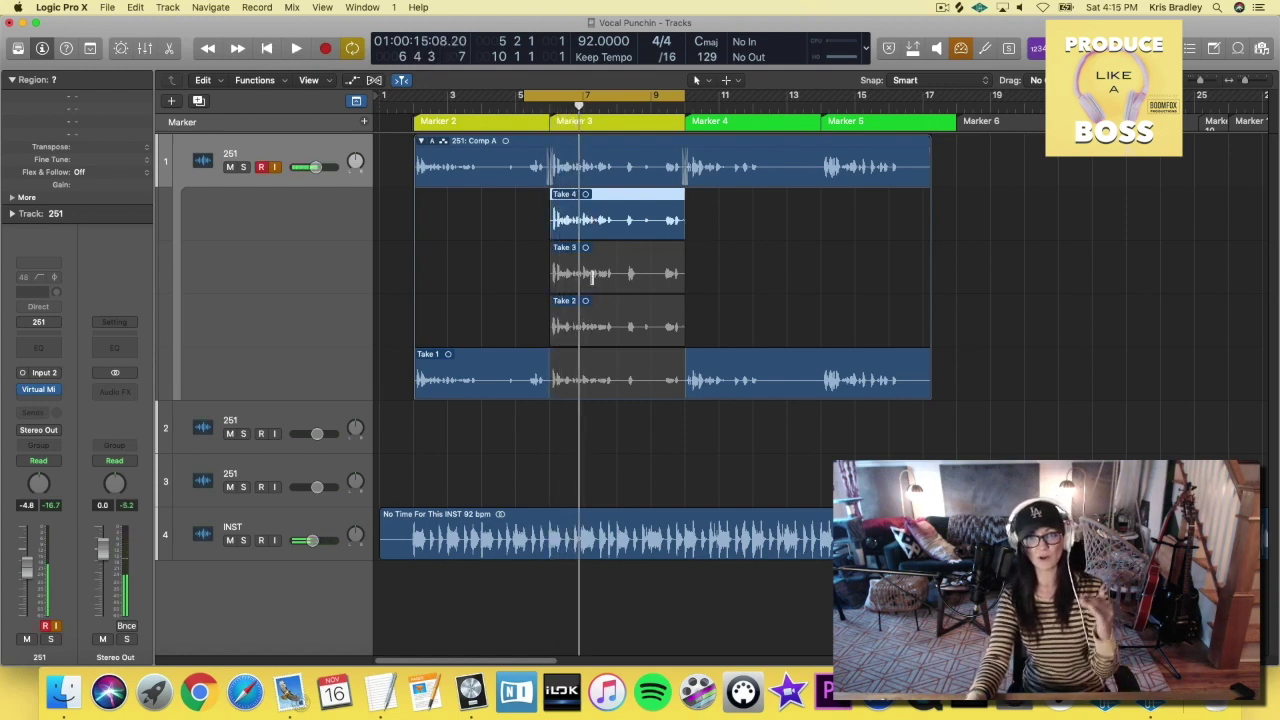
key("cmd+Right")
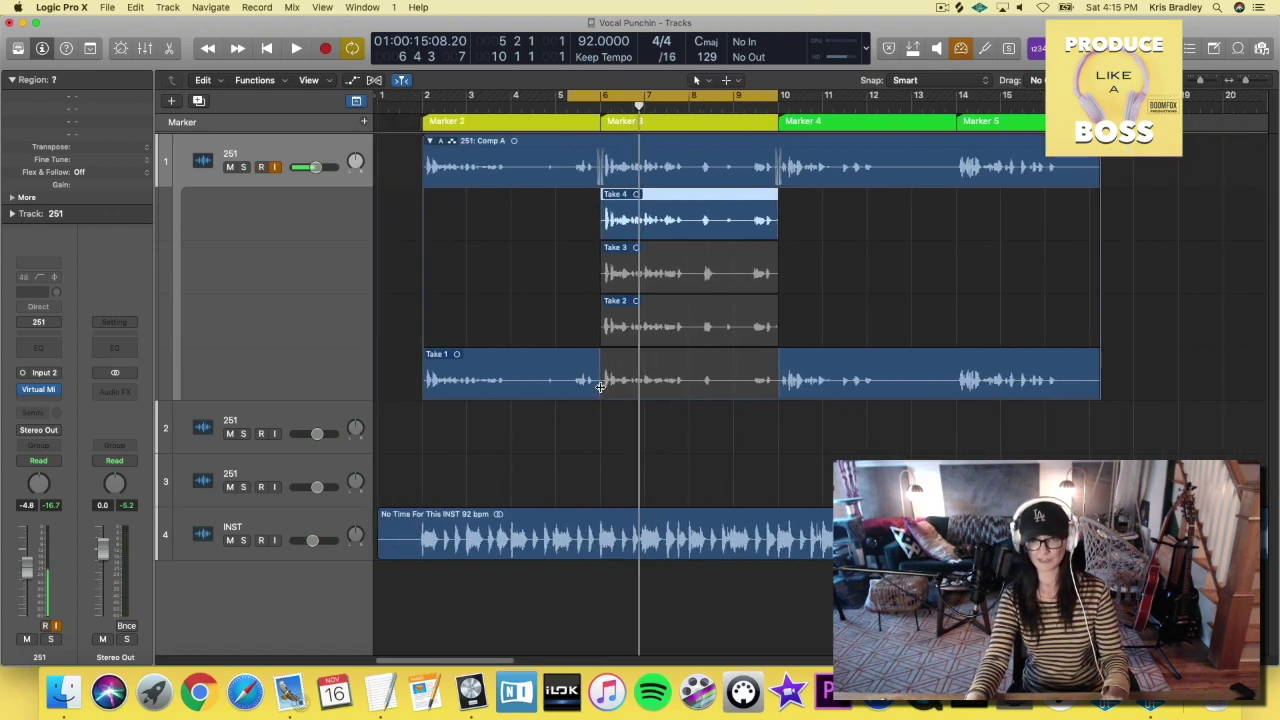
left_click_drag(600, 387, 598, 387)
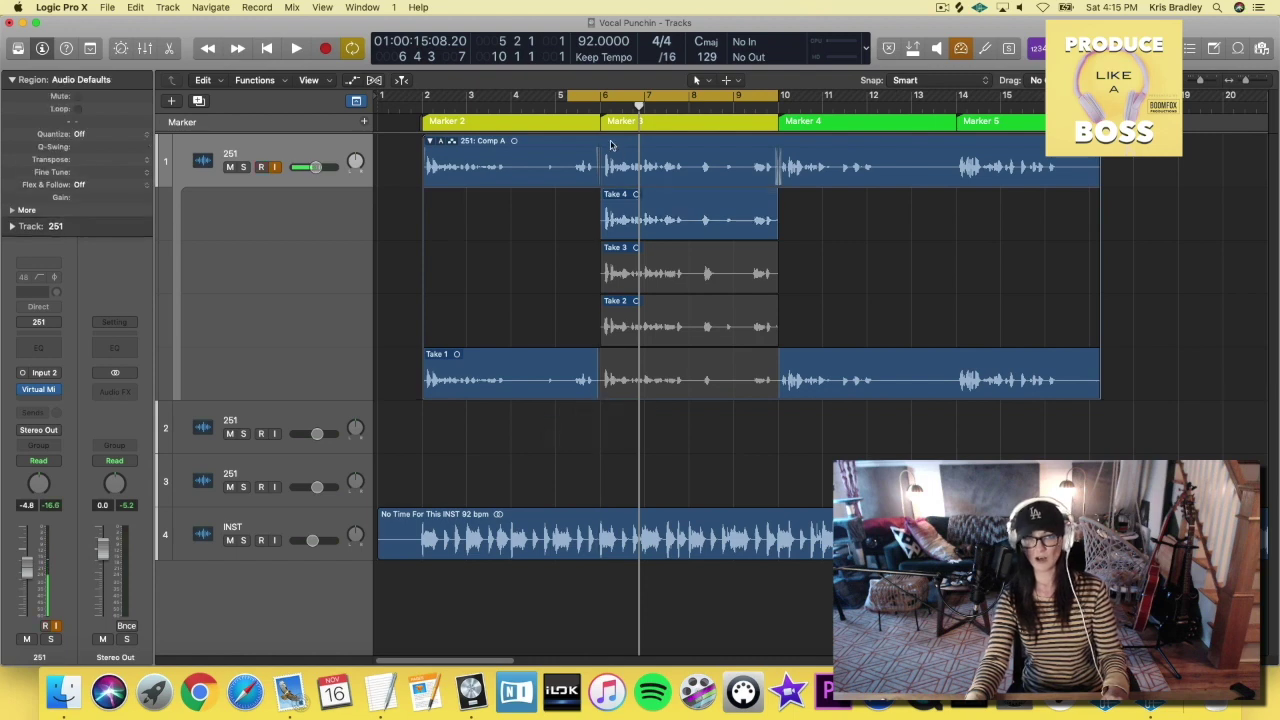
left_click_drag(597, 388, 602, 374)
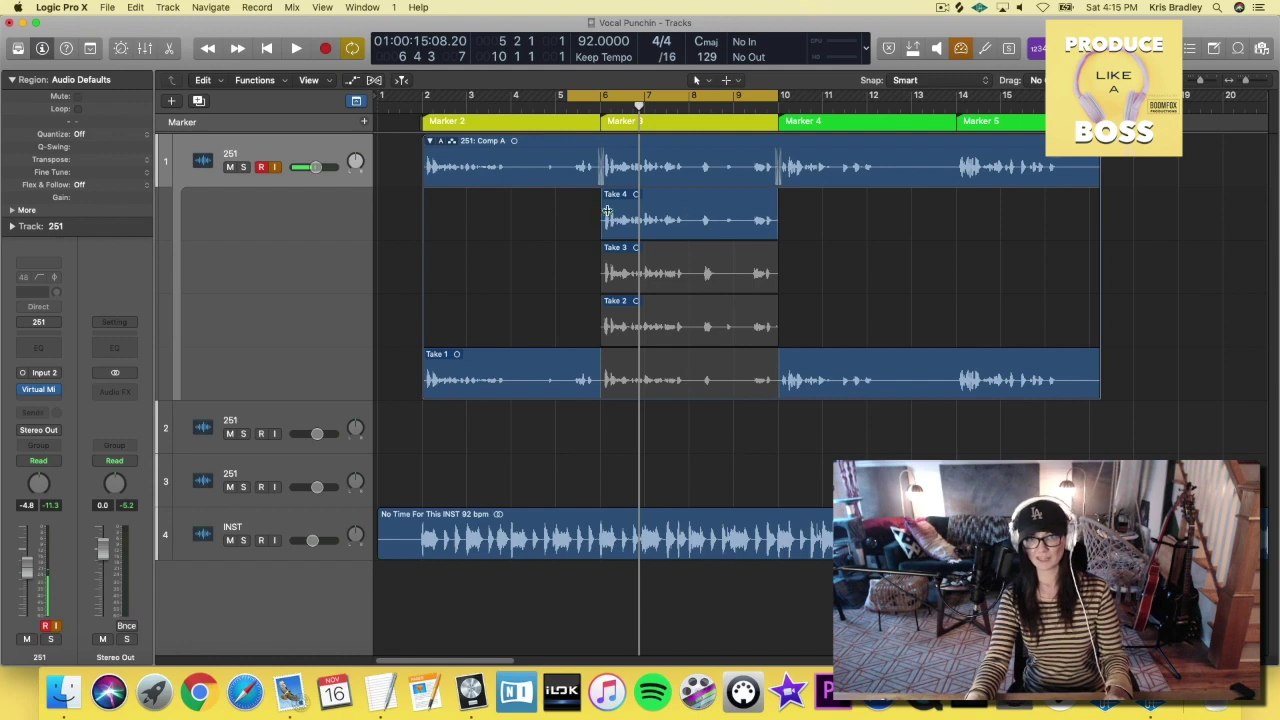
- Collapse and flatten the Comp A take folder, then turn off cycle mode
left_click(429, 142)
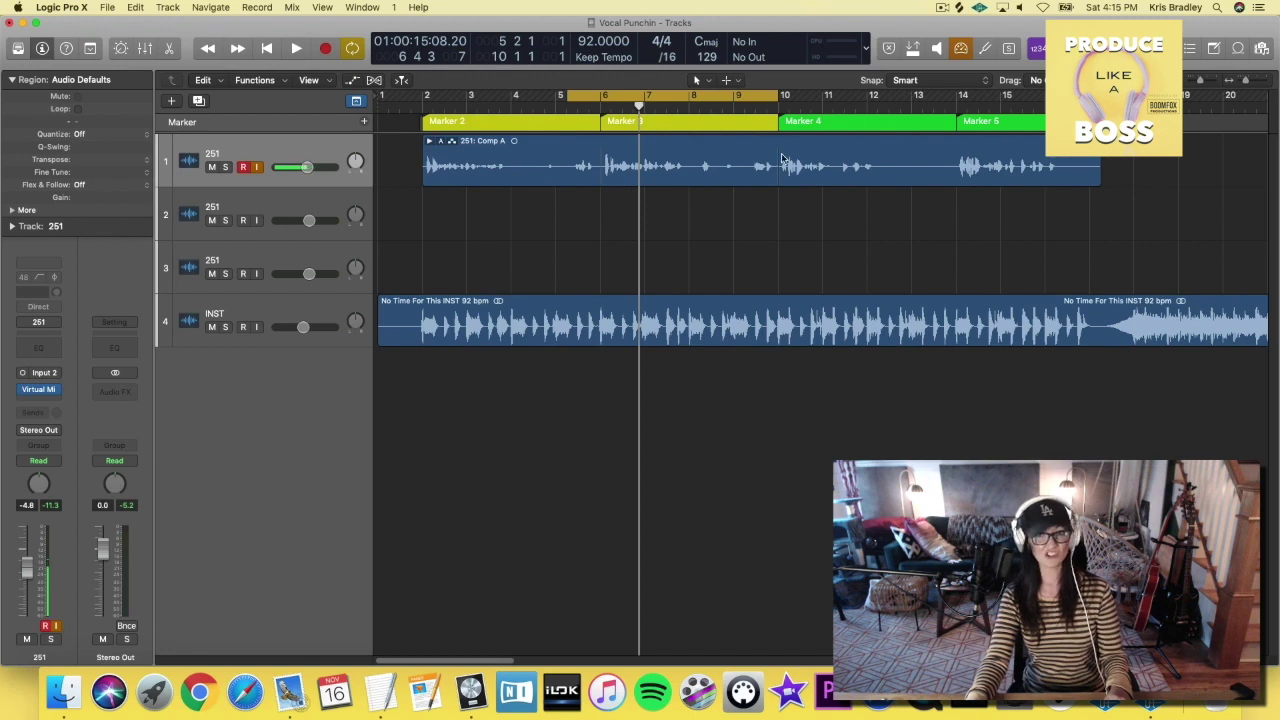
left_click(443, 146)
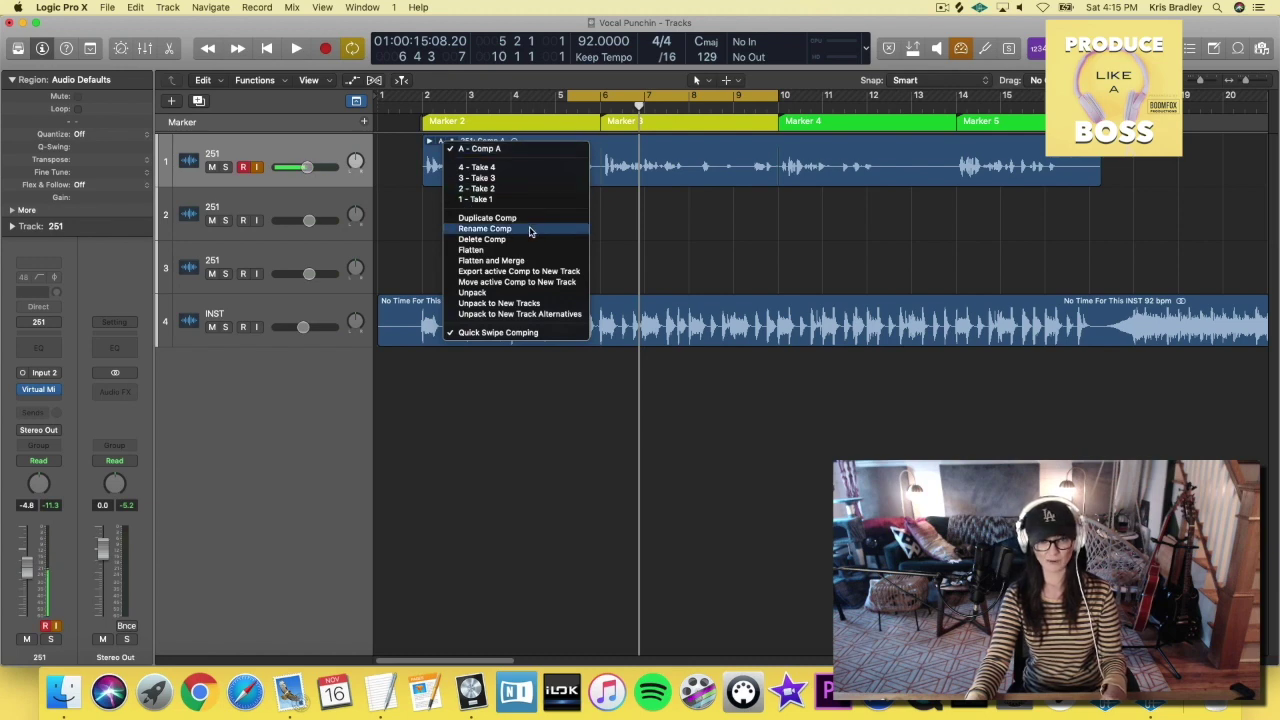
left_click(520, 260)
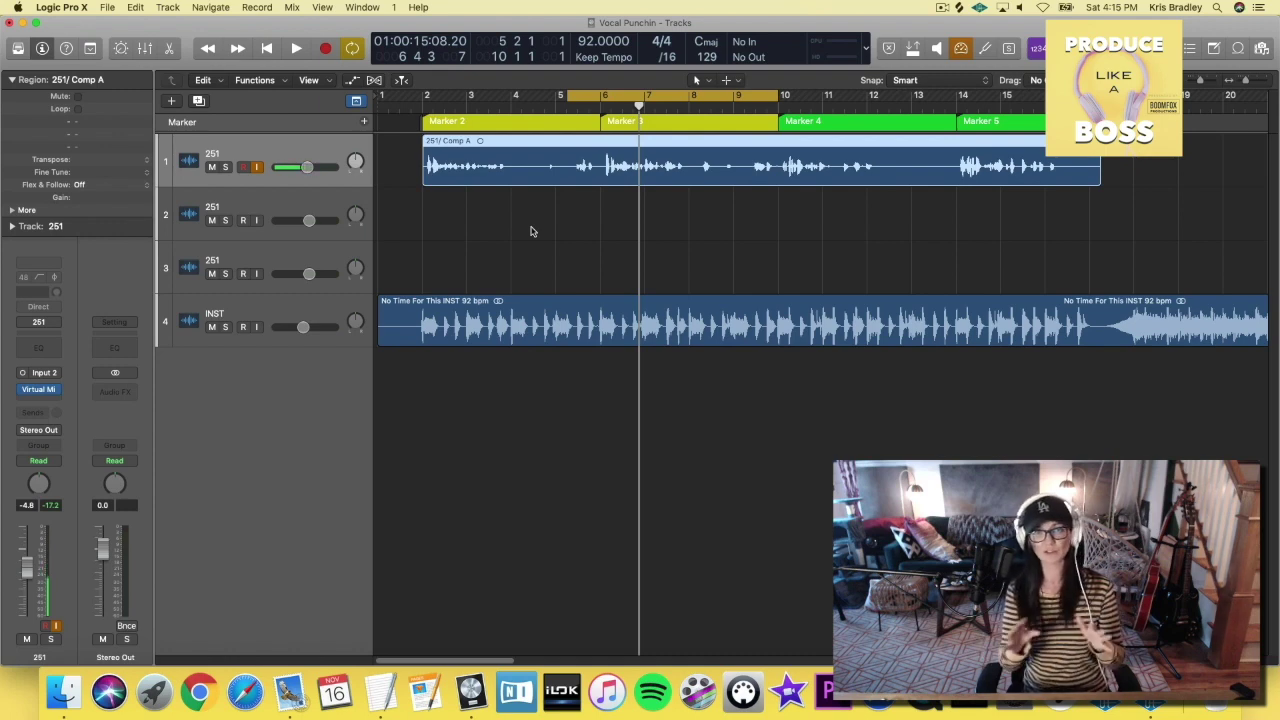
left_click(646, 96)
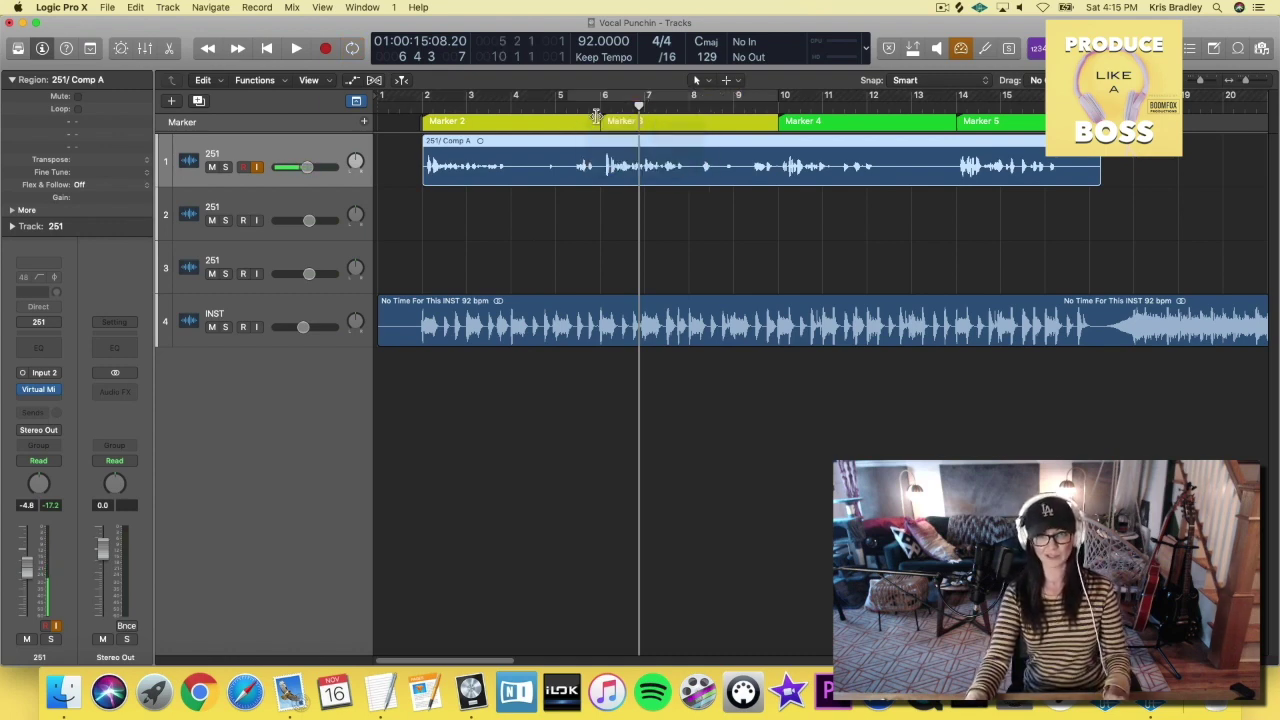
- Use the Scissors tool to cut Comp A from bar 10 to about bar 12.5
left_click(711, 107)
key("space")
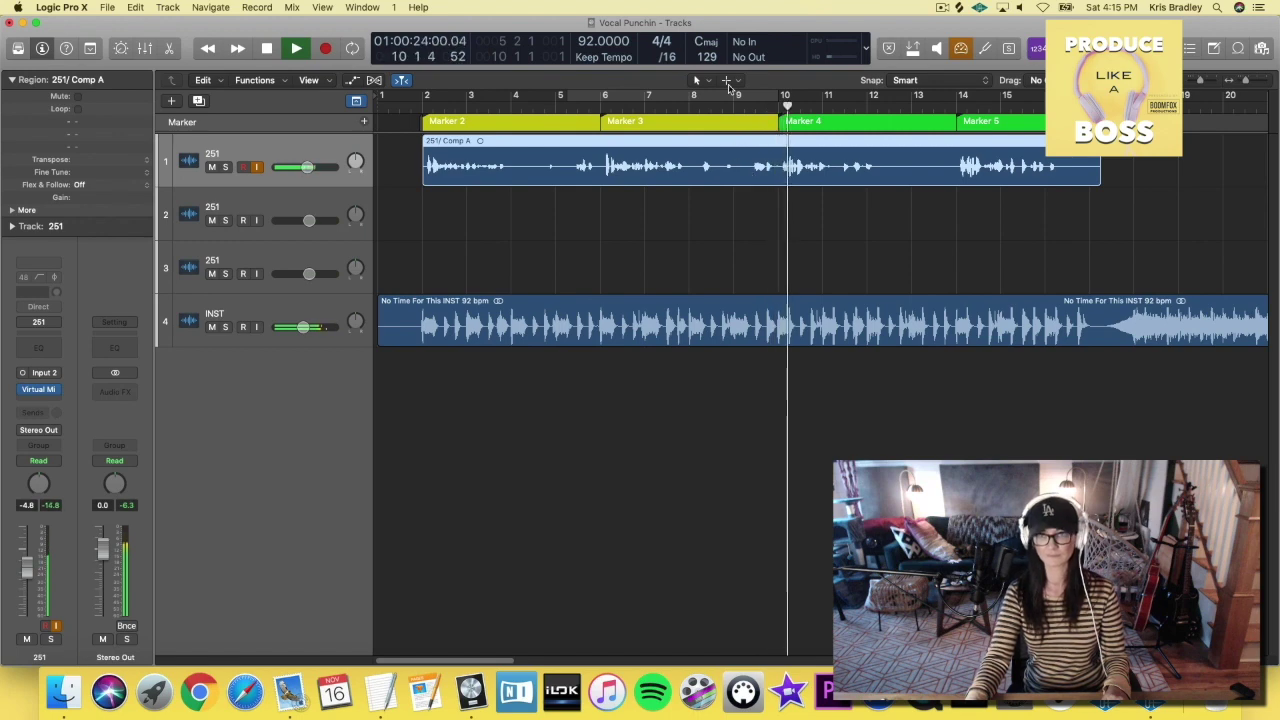
key("t")
left_click(744, 167)
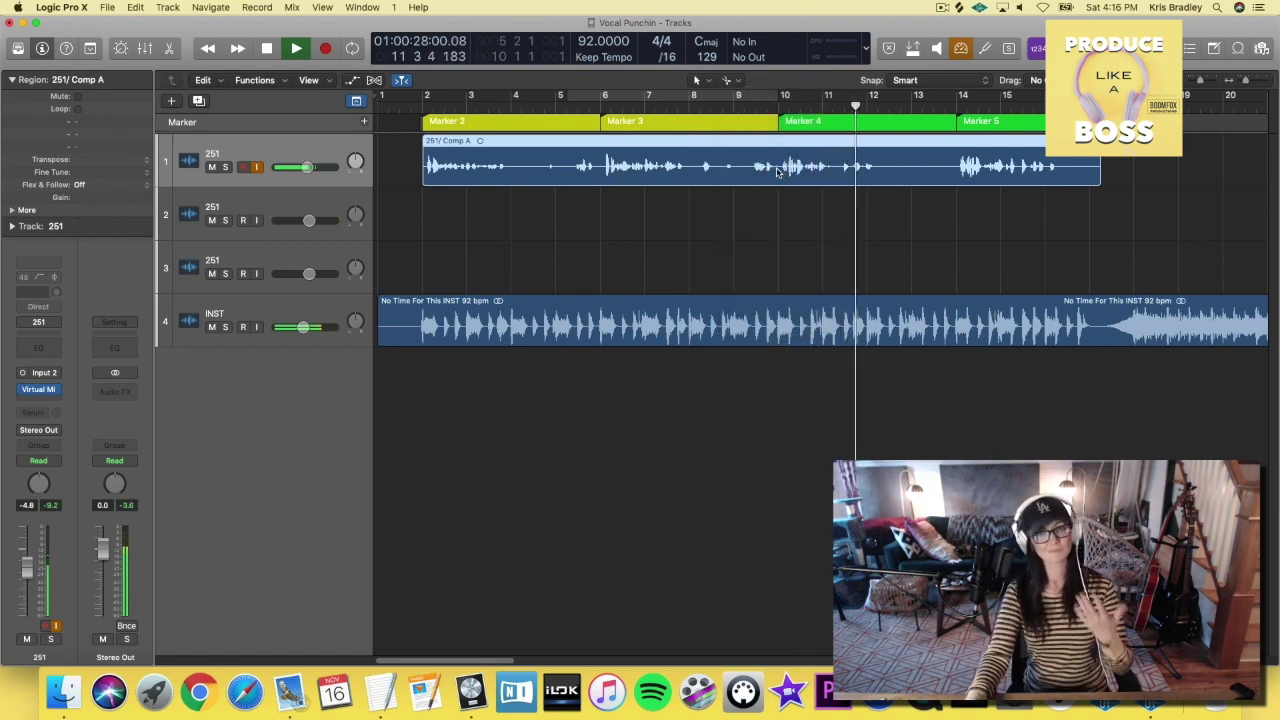
key("space")
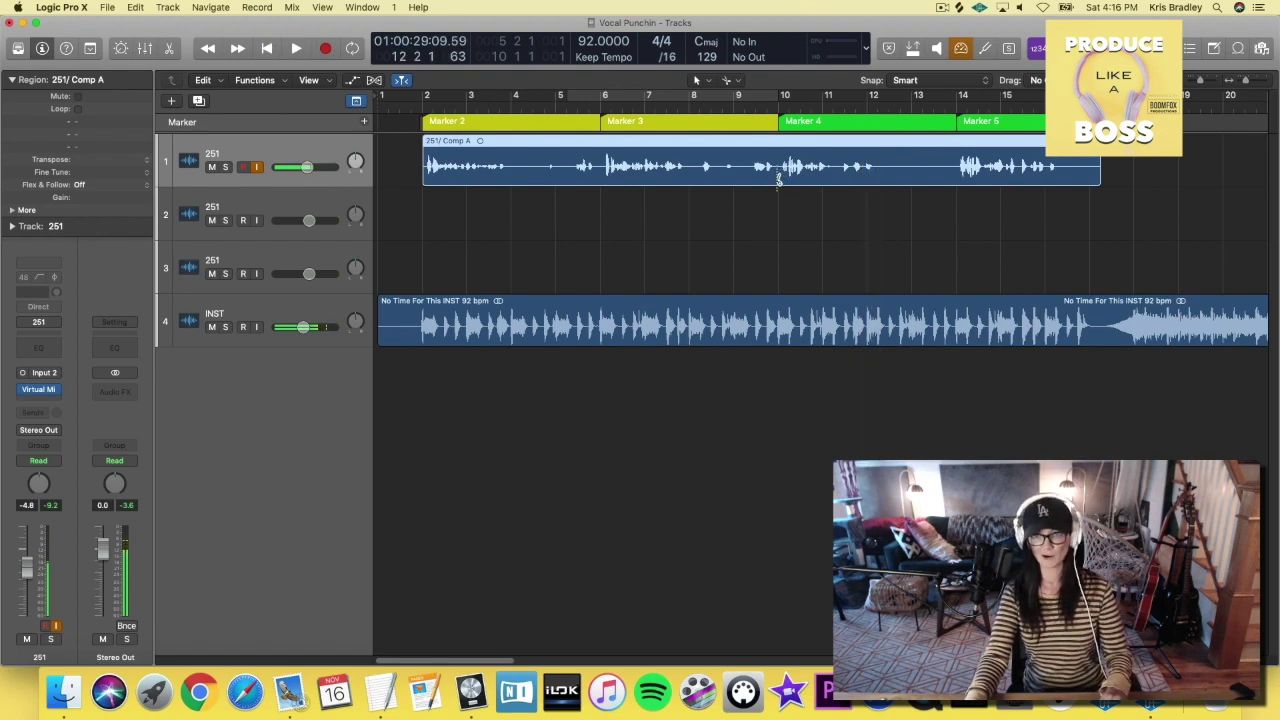
left_click(780, 177)
left_click(901, 178)
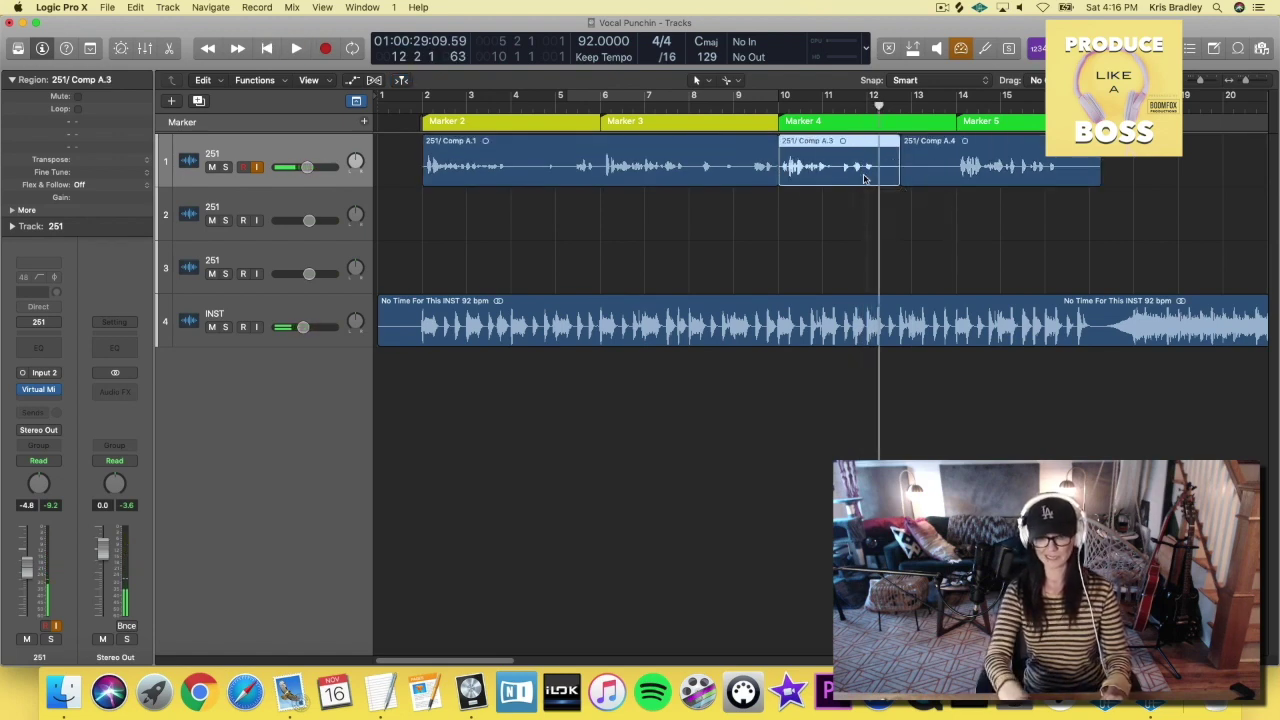
key("Delete")
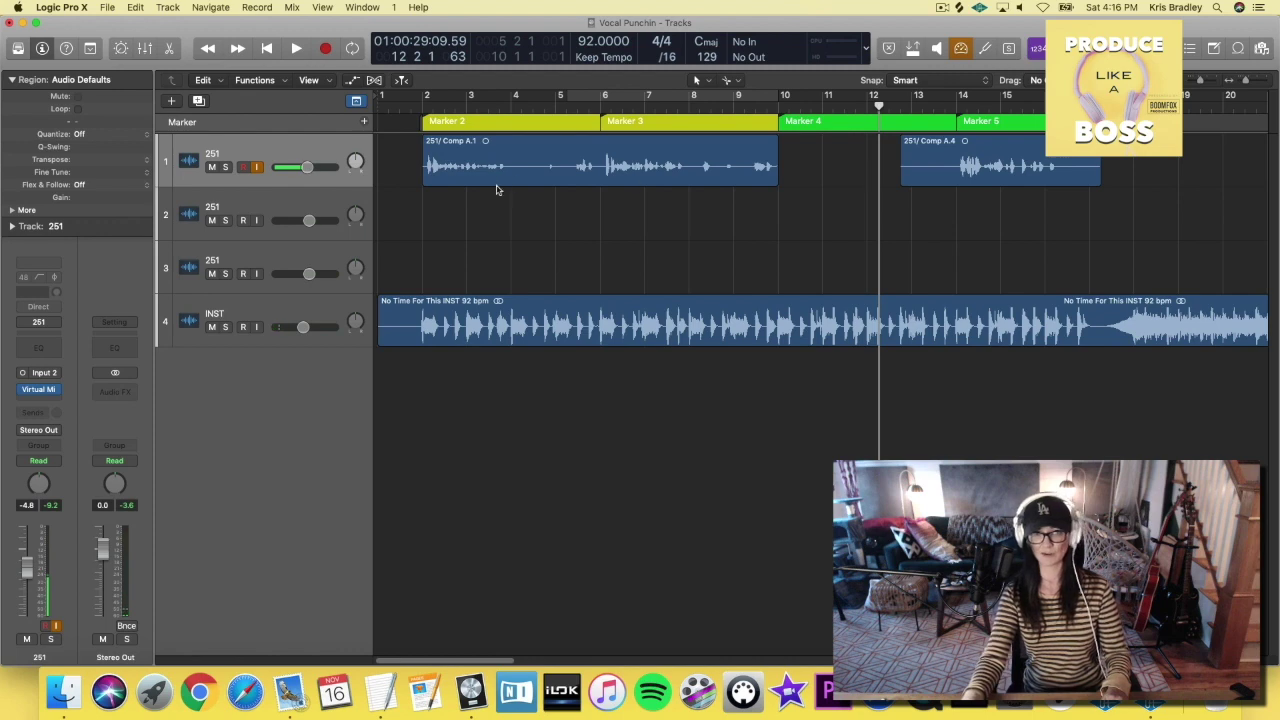
- Duplicate the lead vocal track and record a punch-in on it from about bar 8
left_click(316, 206)
left_click(284, 163)
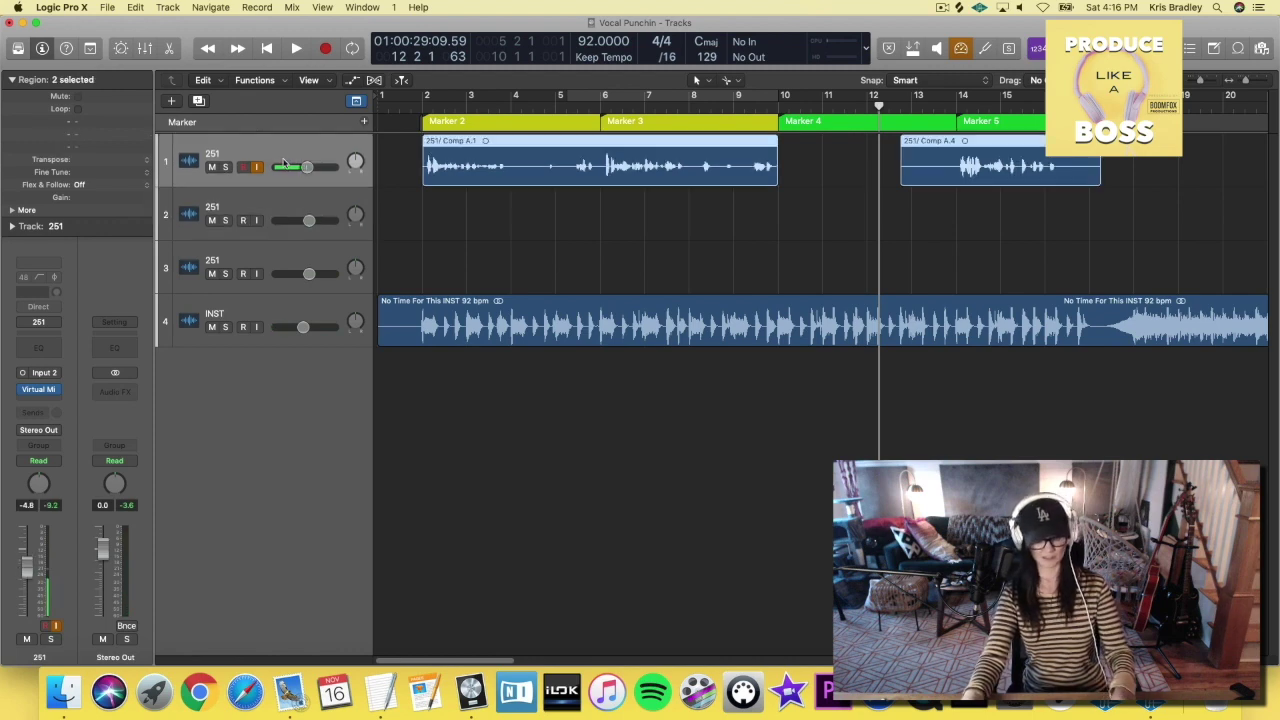
key("super+d")
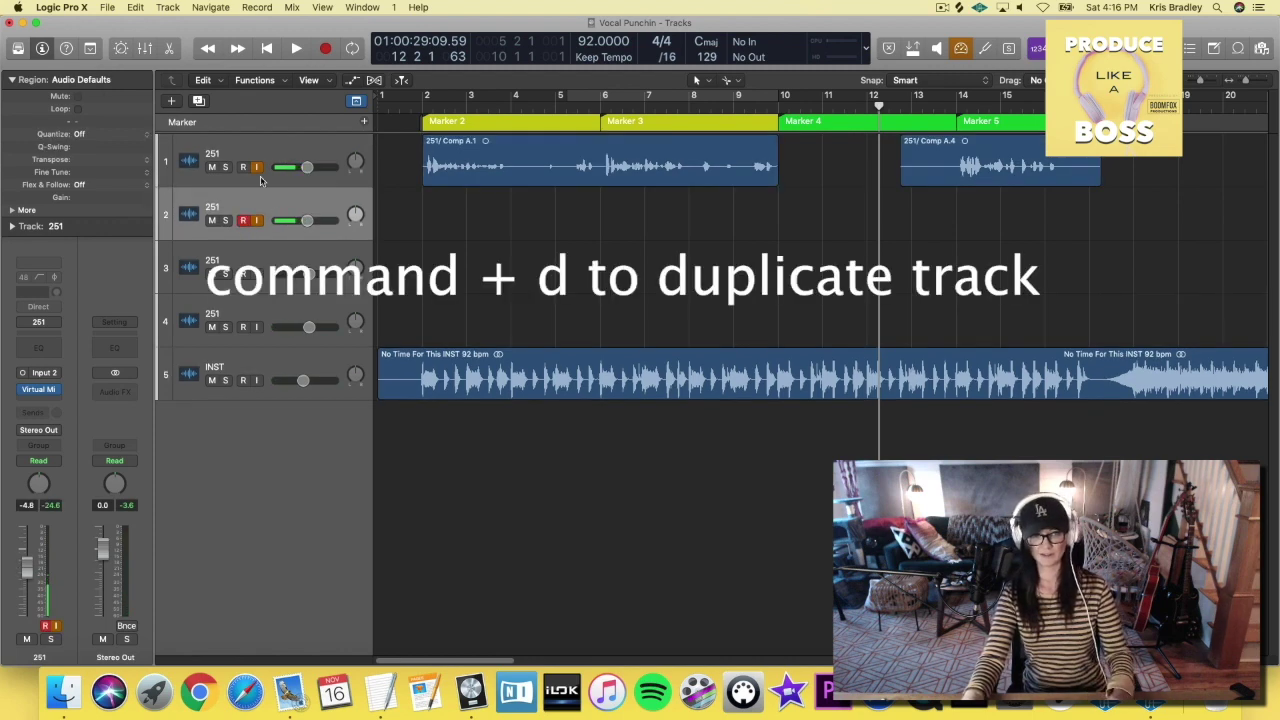
left_click(807, 132)
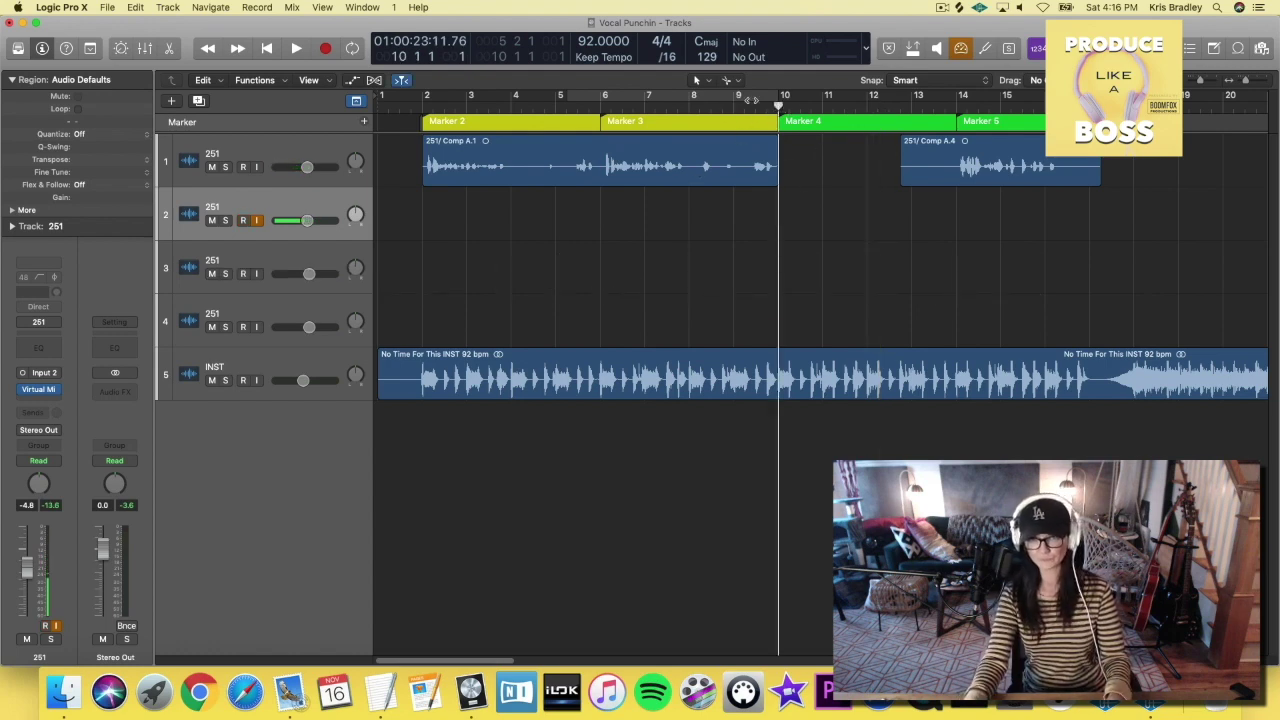
left_click_drag(748, 100, 688, 100)
key("r")
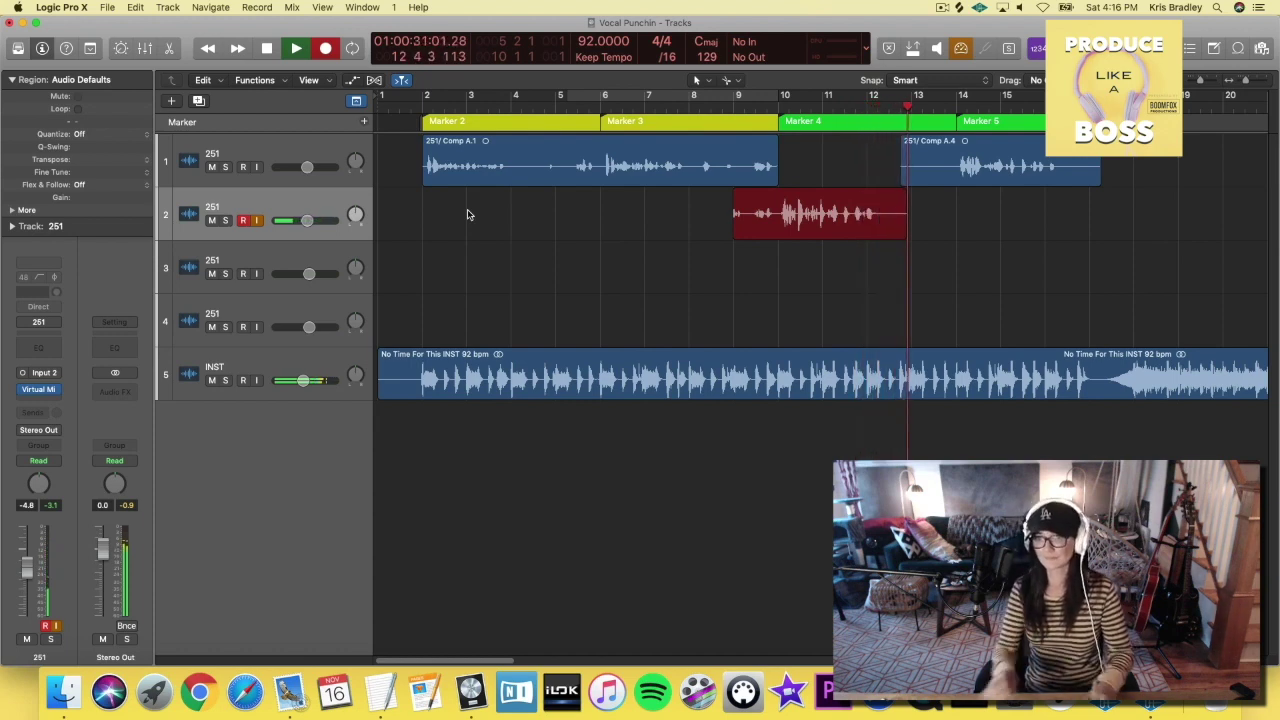
- Stop recording, move the bar 10 piece onto track 1, and delete track 2's leftovers
key("space")
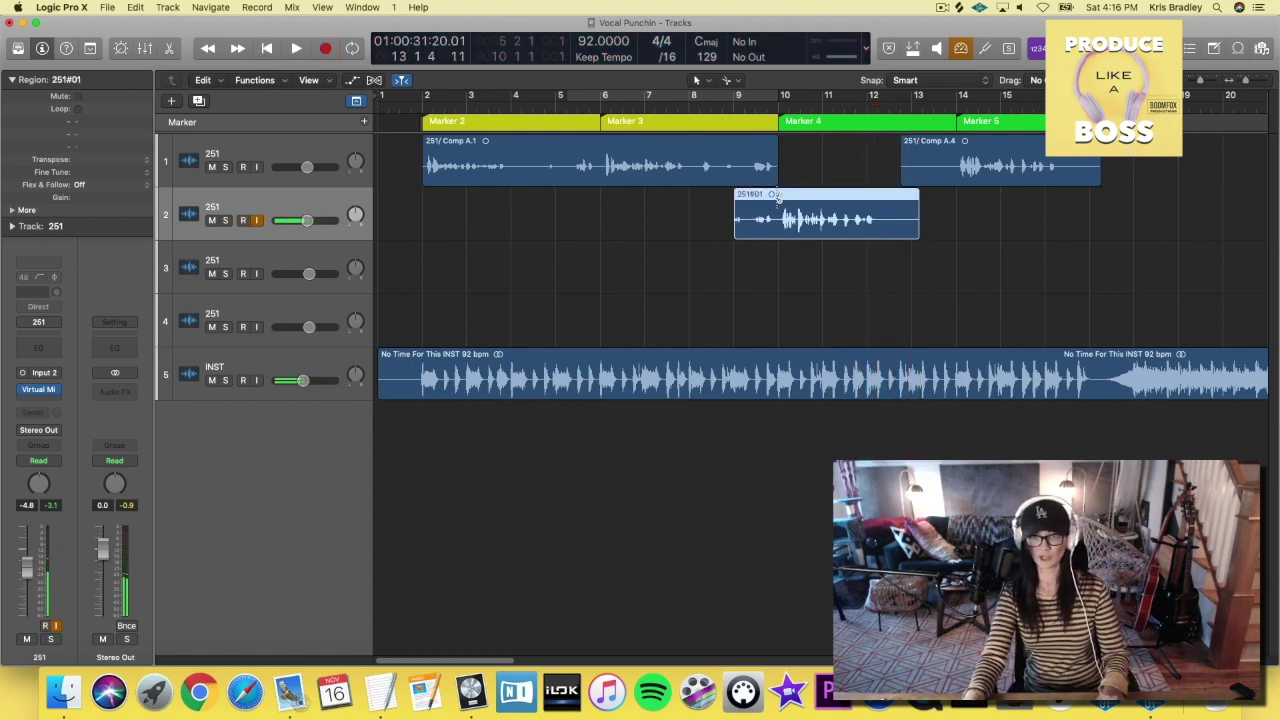
left_click_drag(899, 212, 779, 212)
left_click_drag(868, 238, 868, 188)
left_click_drag(954, 200, 747, 206)
key("Delete")
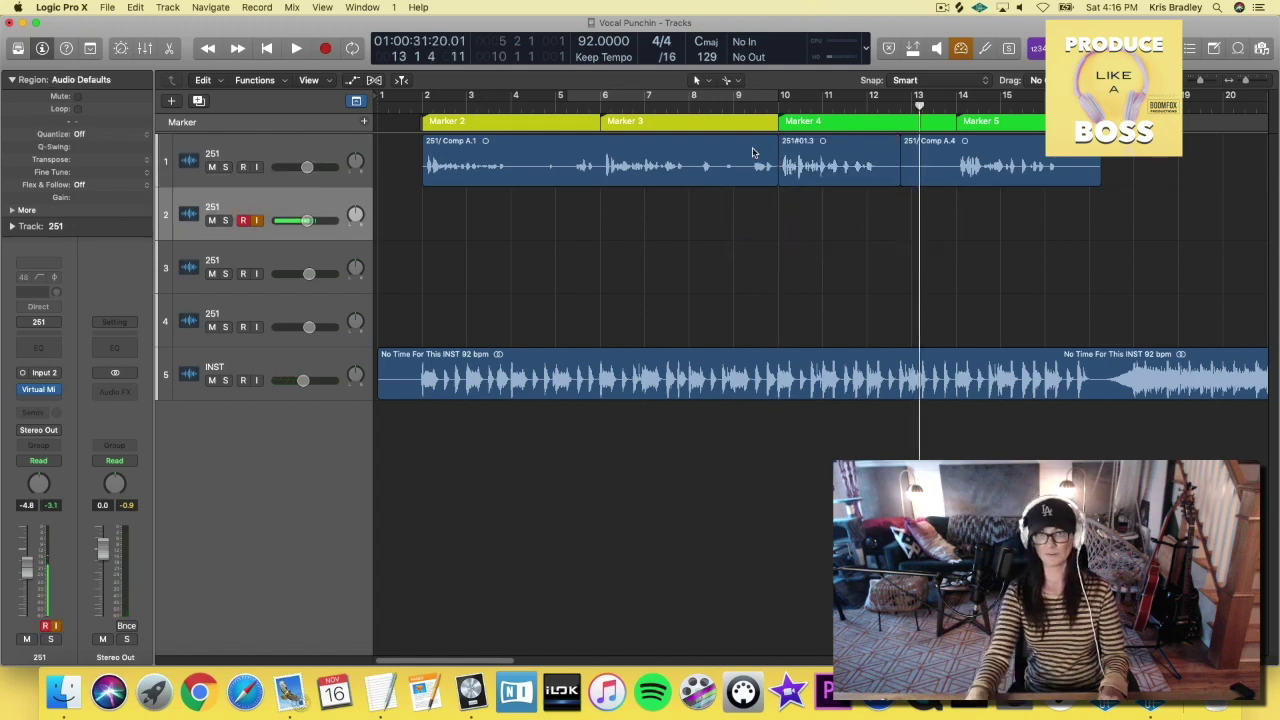
- Zoom in and enlarge the track lanes around the bar 9 edit point
left_click(748, 105)
key("super+Down")
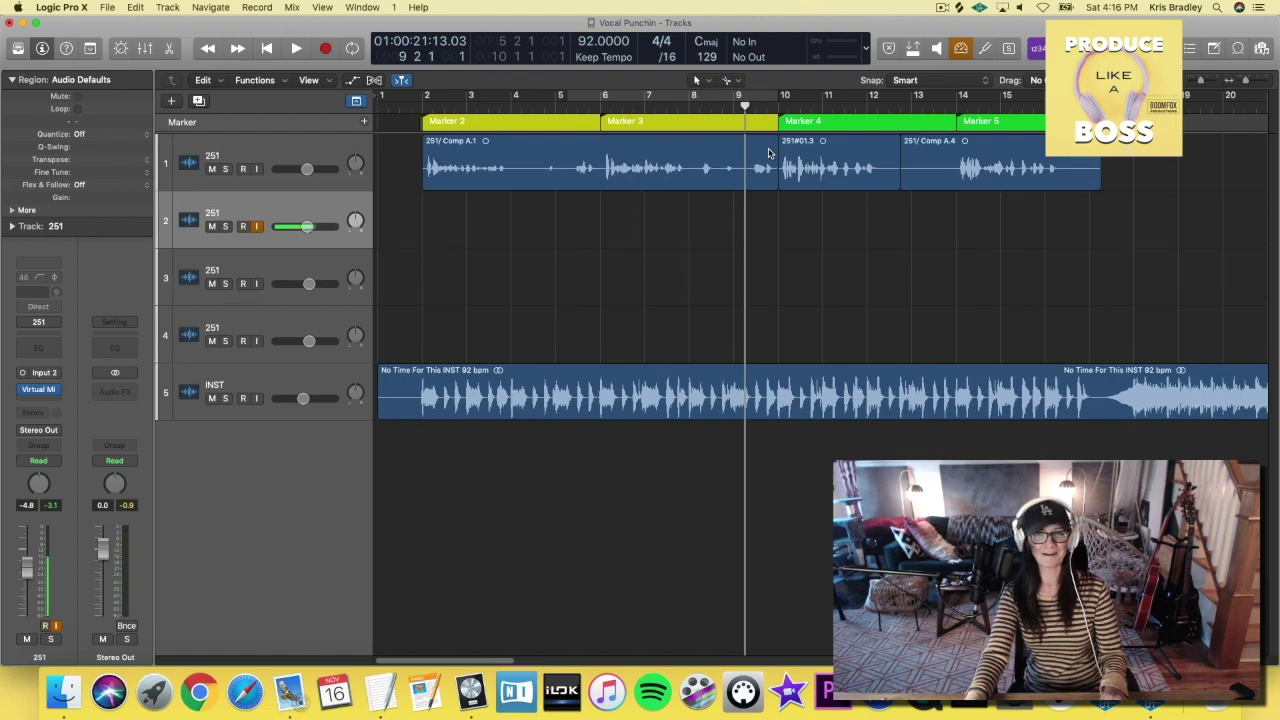
key("super+Right")
key("super+Right")
key("super+Right")
key("super+Down")
key("super+Down")
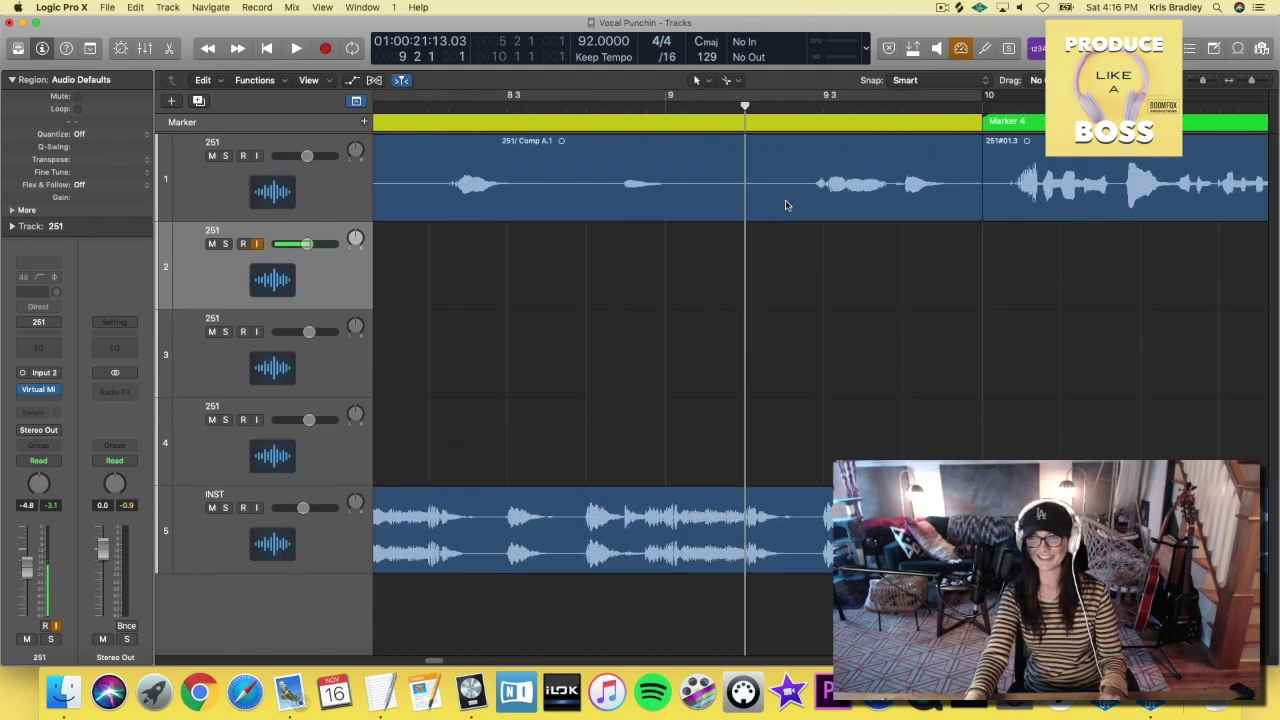
key("super+Down")
key("super+Down")
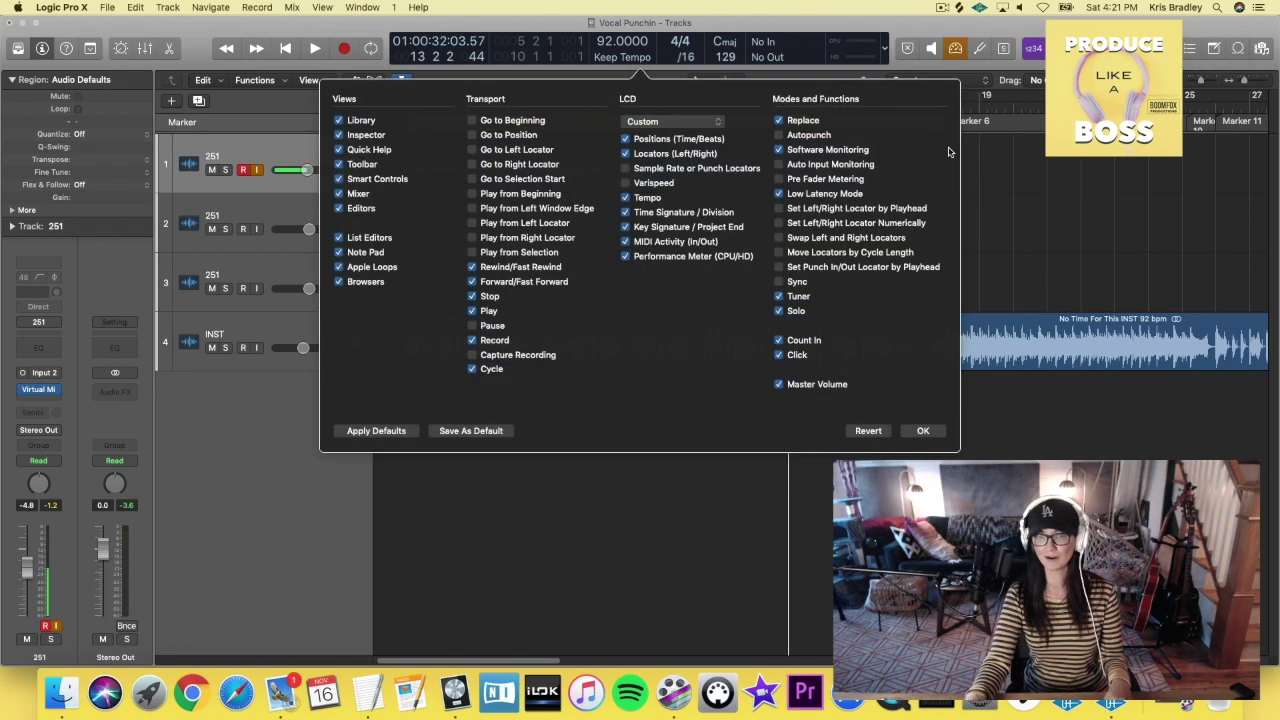
- Add Autopunch to the control bar and switch it on
left_click(814, 136)
left_click(1003, 180)
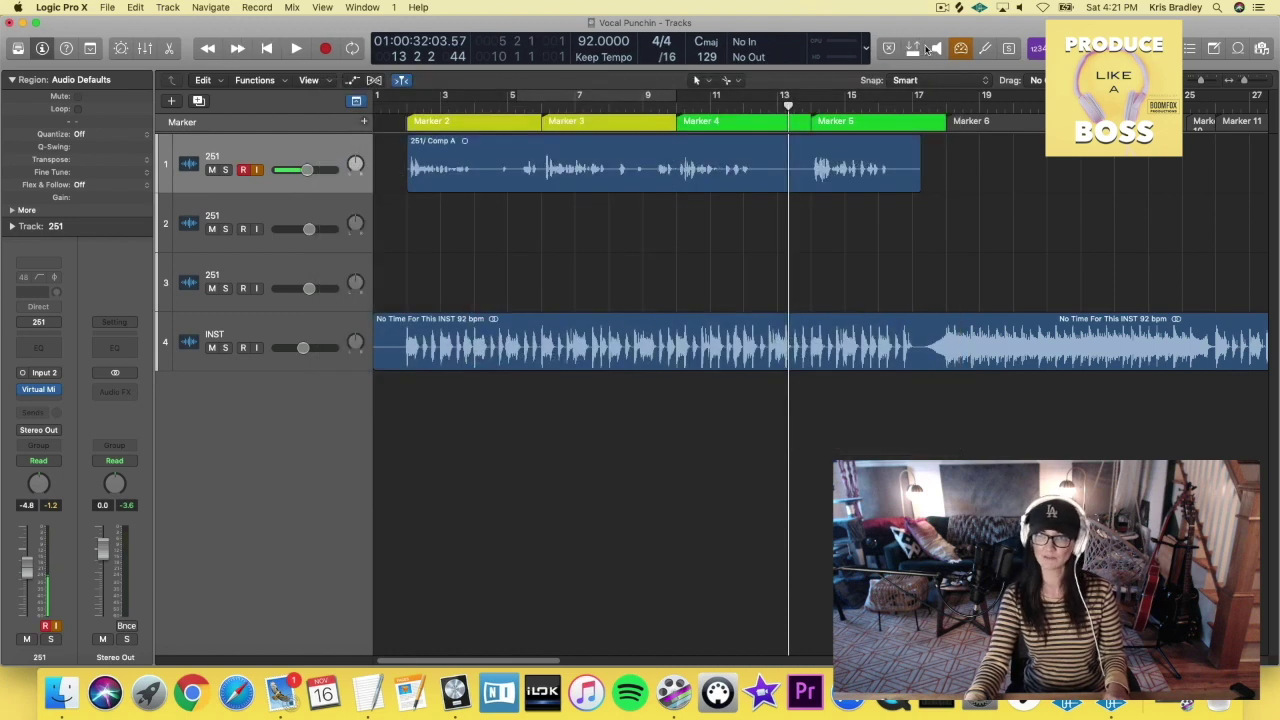
left_click(914, 50)
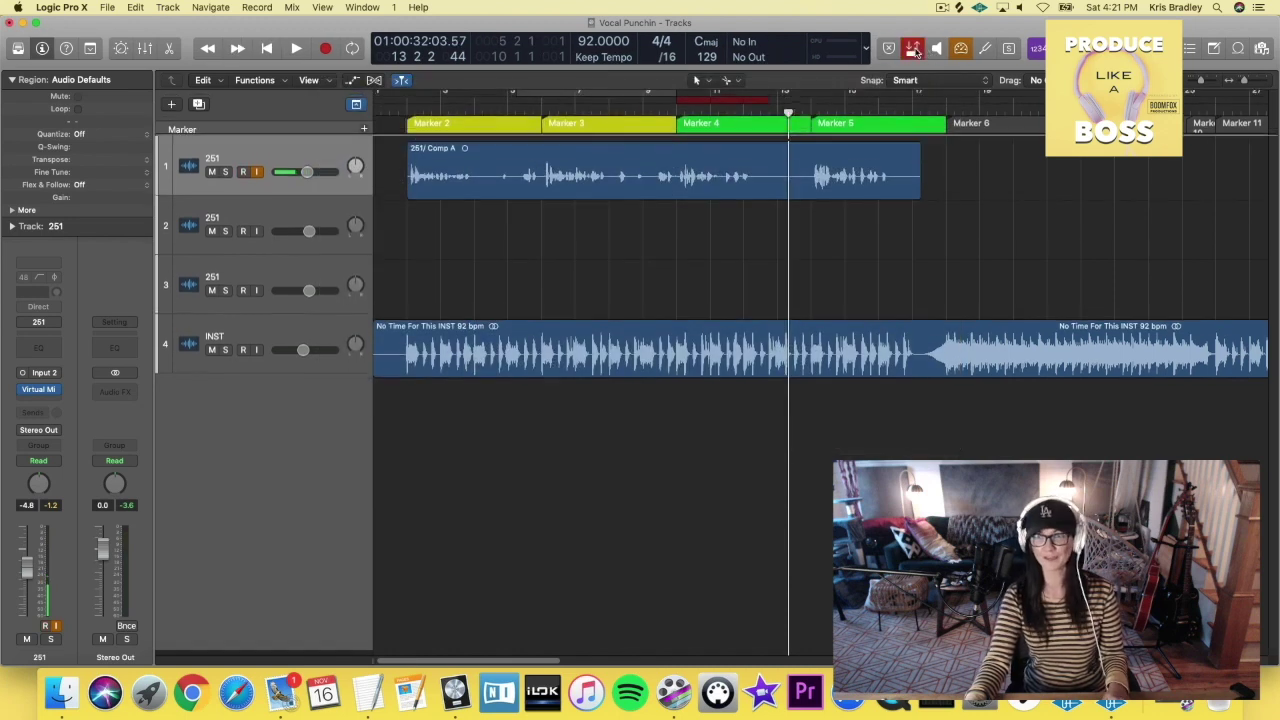
- Set the punch range over bars 11 to 13 and record a new take with pre-roll from about bar 7
mouse_move(820, 111)
left_mouse_down()
mouse_move(723, 108)
mouse_move(859, 110)
mouse_move(706, 110)
left_mouse_up()
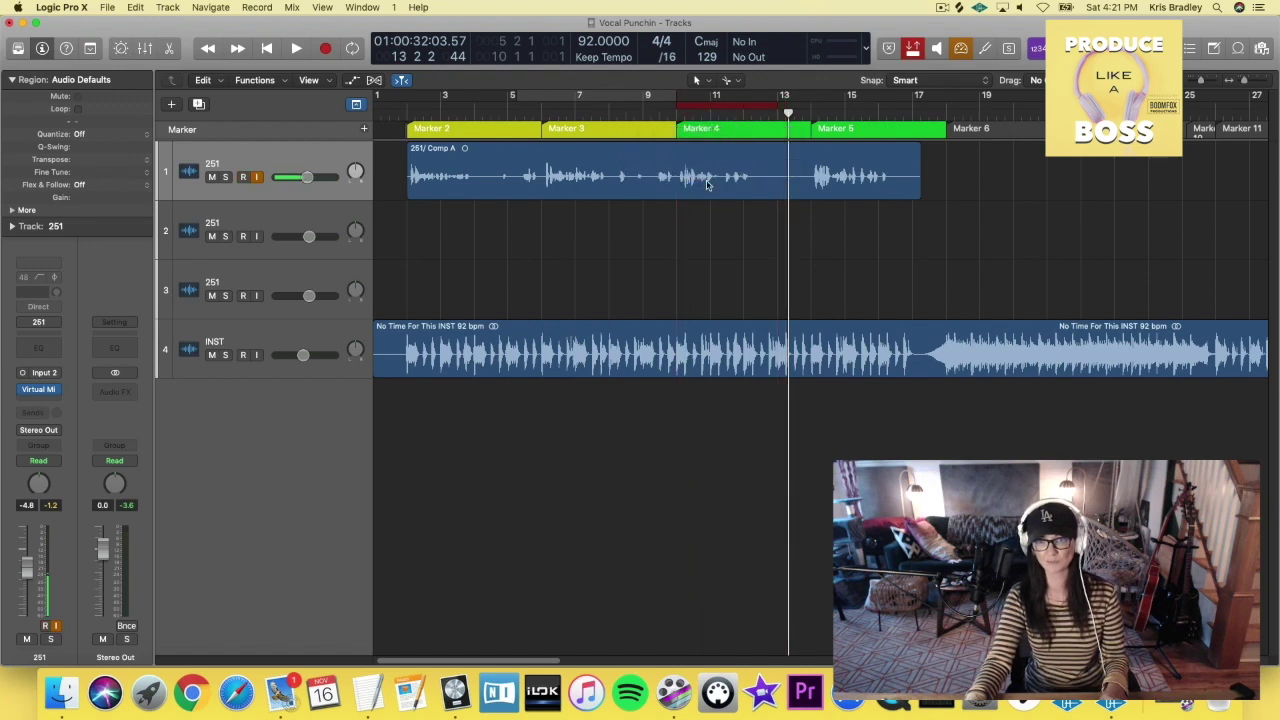
left_click(644, 116)
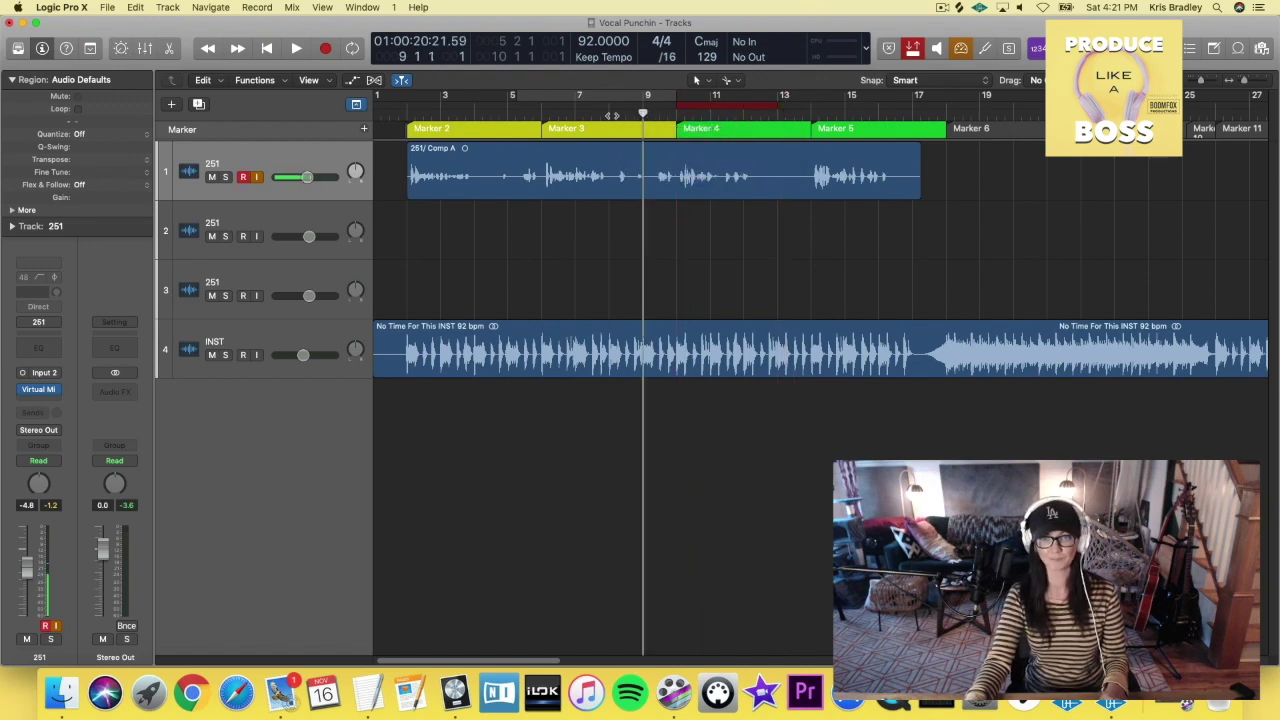
left_click(610, 115)
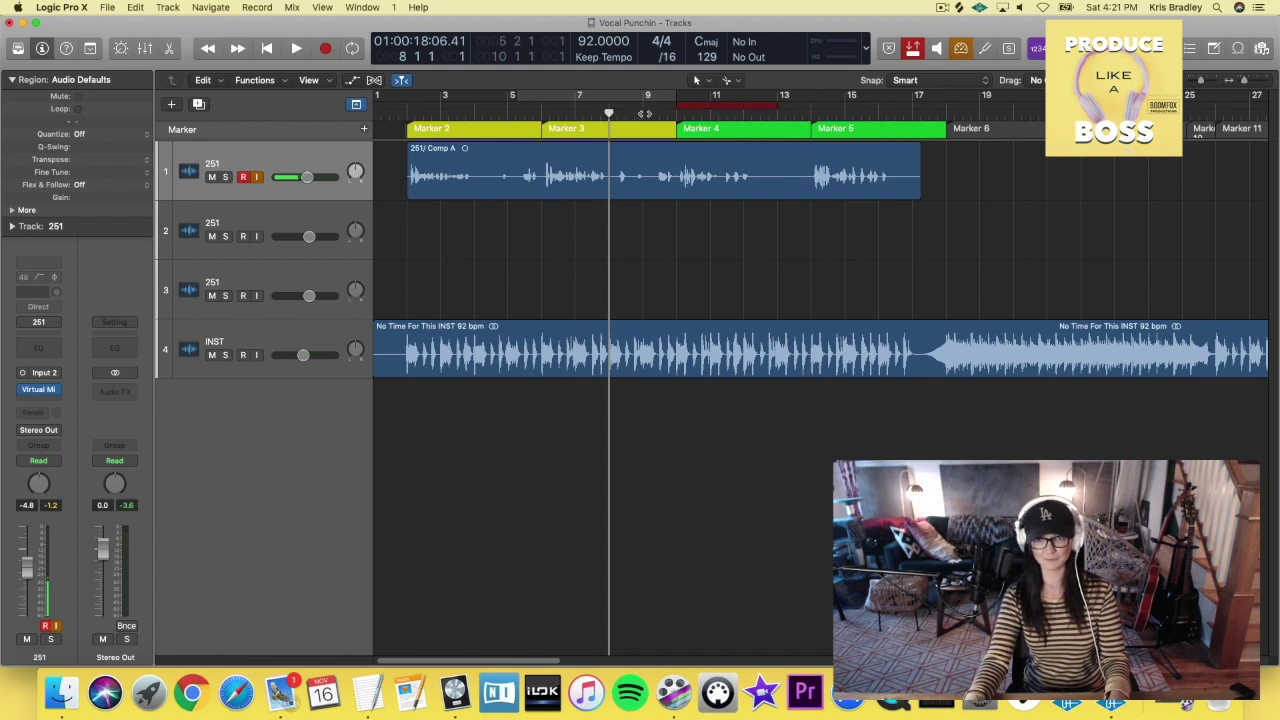
left_click(645, 113)
left_click(607, 114)
key("space")
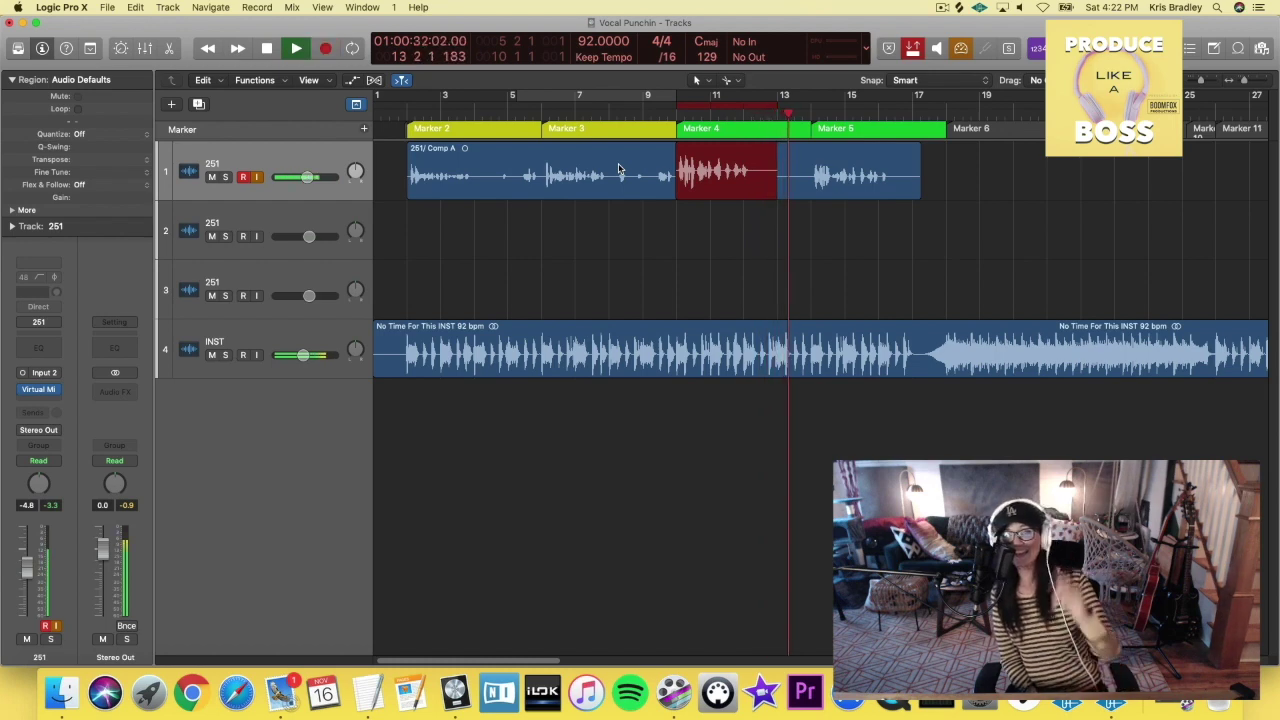
key("space")
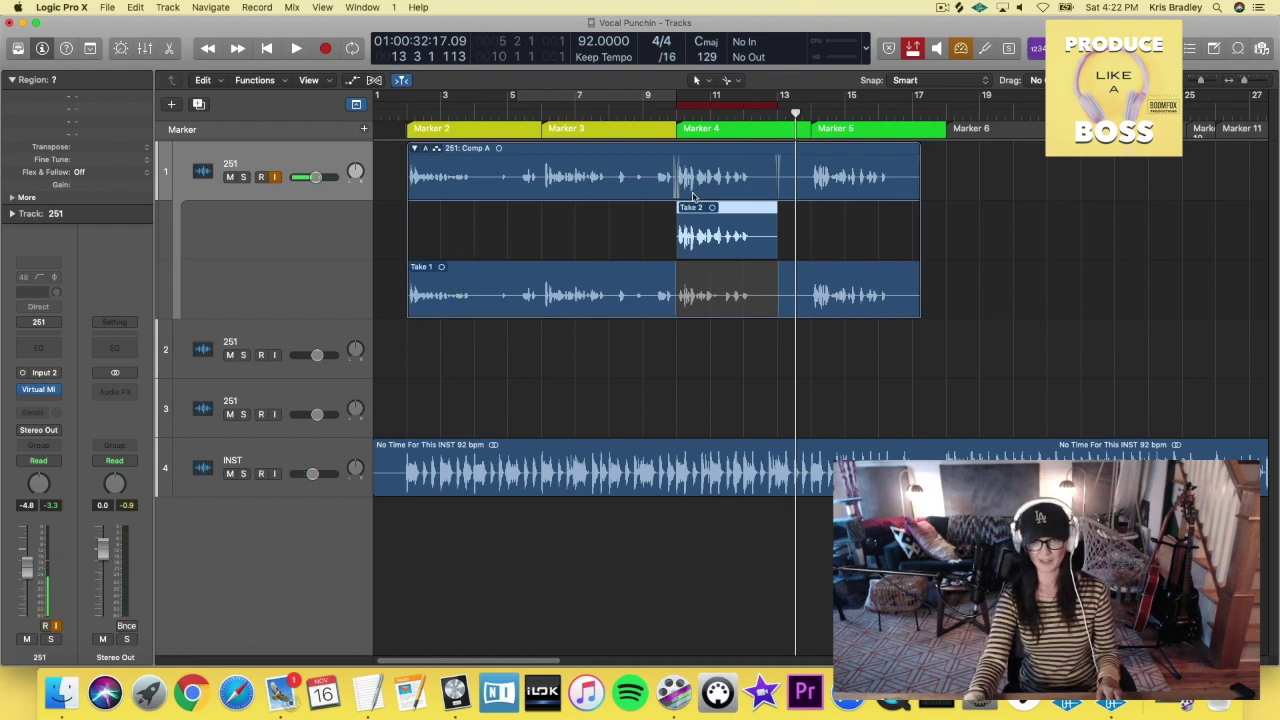
- Flatten and merge the takes into '251/ Comp A merged', then turn off autopunch
left_click(415, 149)
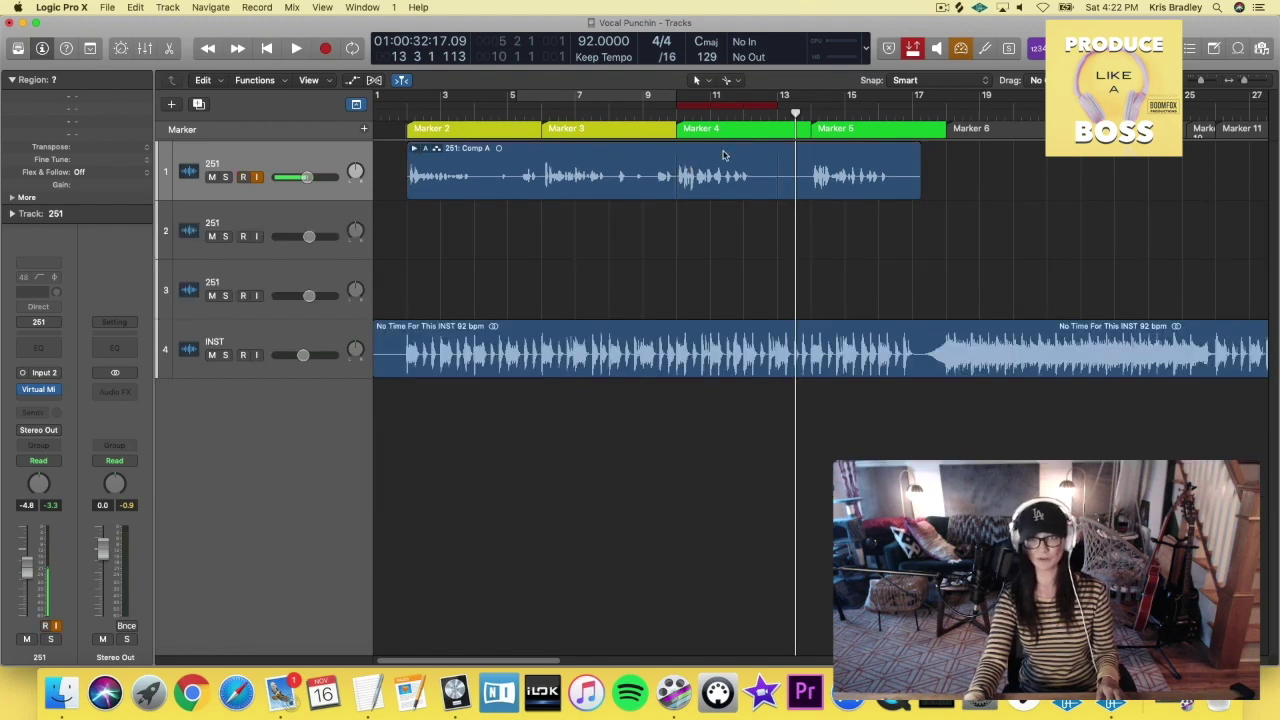
left_click(415, 149)
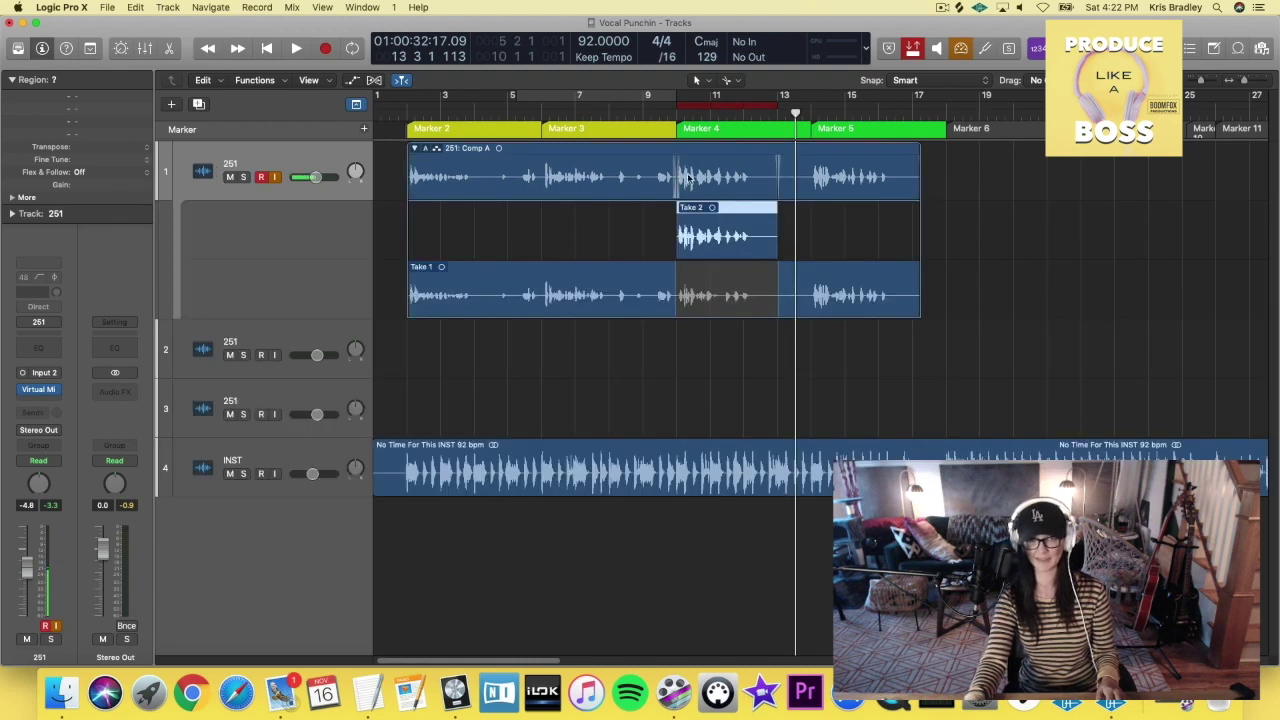
left_click(415, 149)
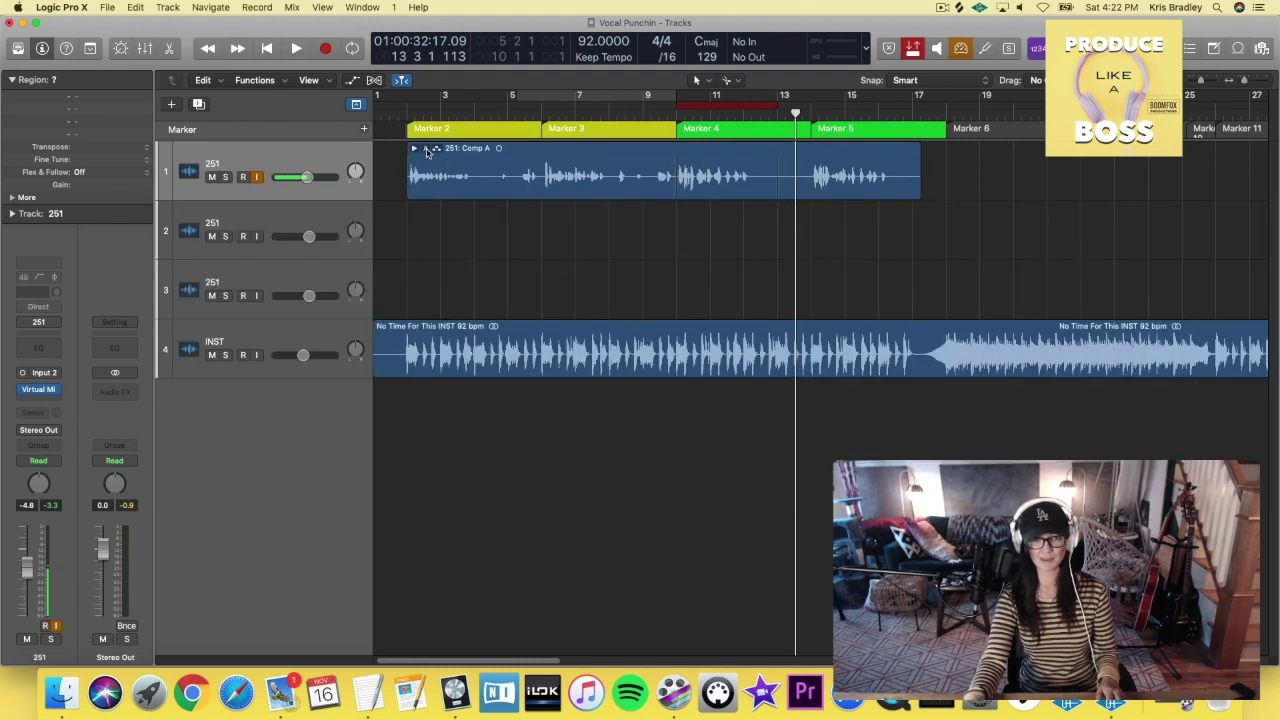
left_click(427, 149)
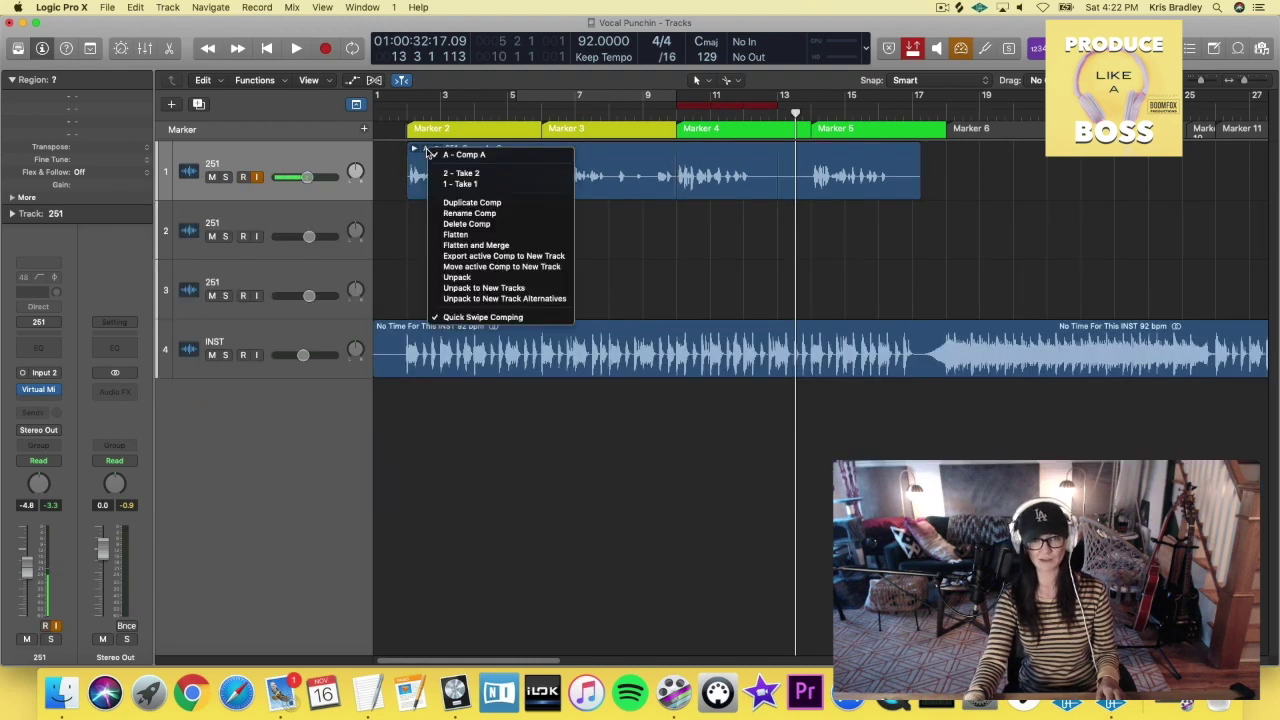
left_click(475, 245)
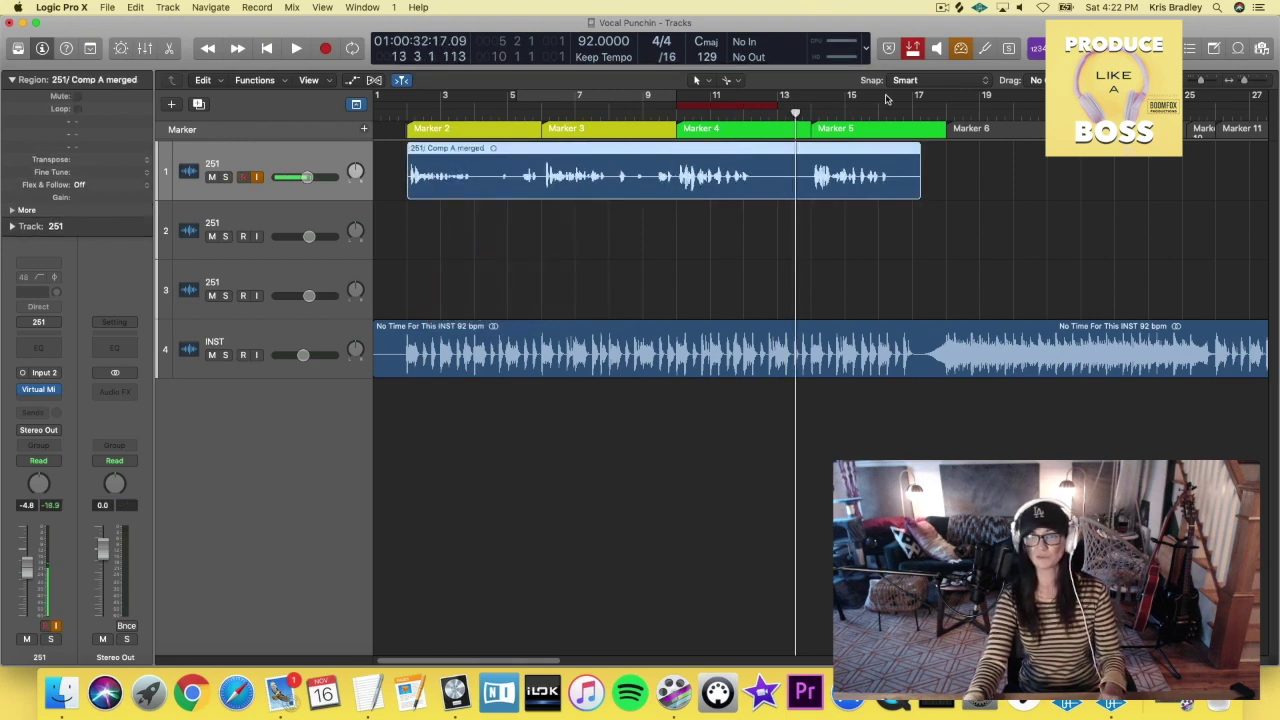
left_click(915, 48)
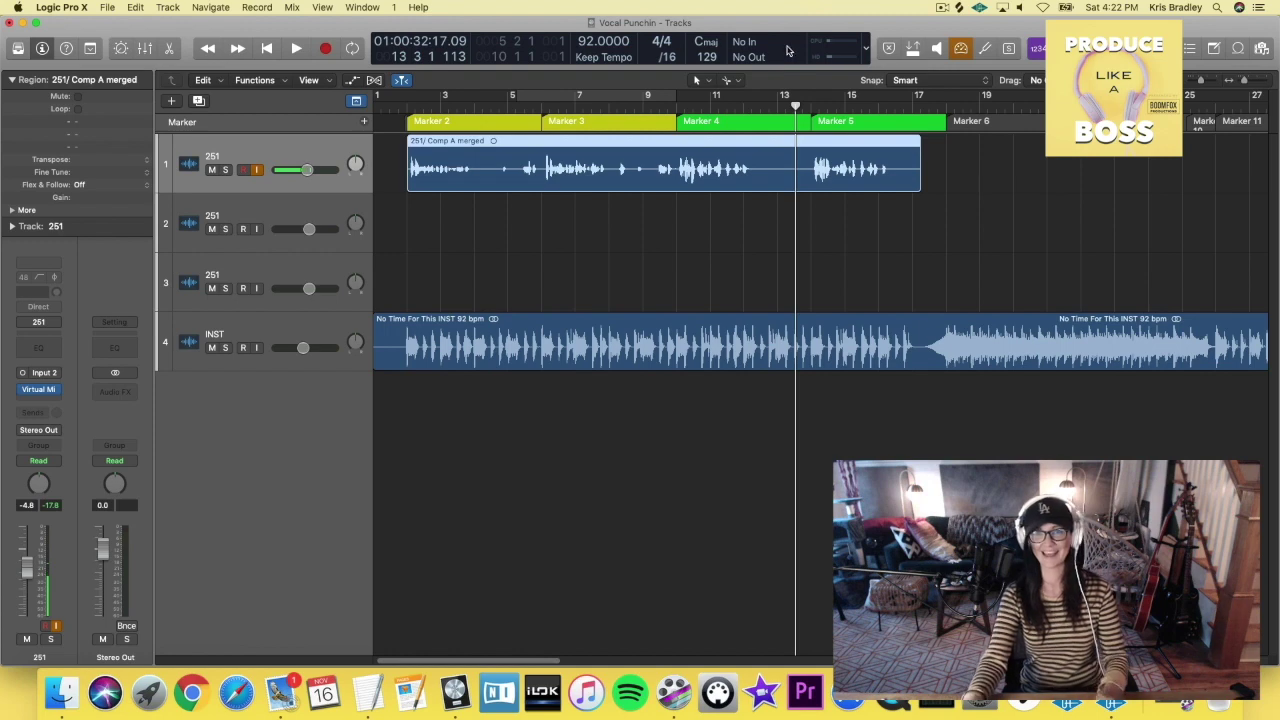
- Remove bars 9–13 from the merged vocal using the Marquee tool
left_click(730, 80)
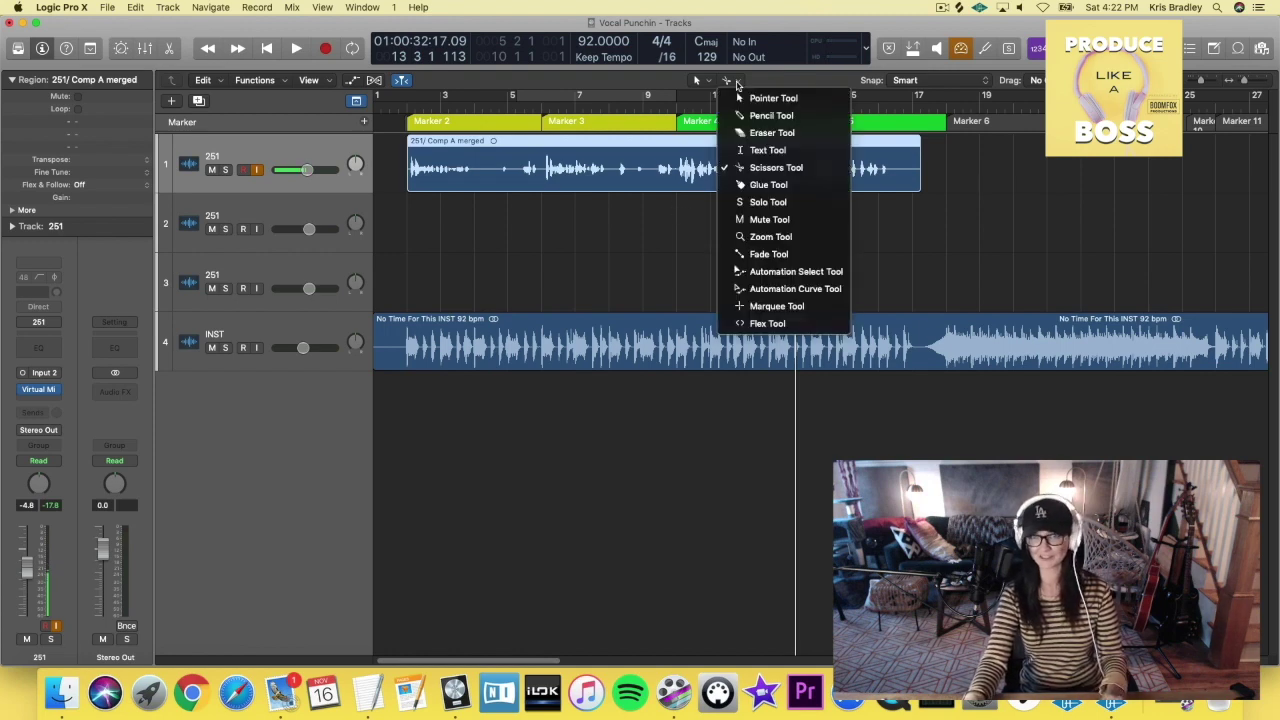
left_click(762, 307)
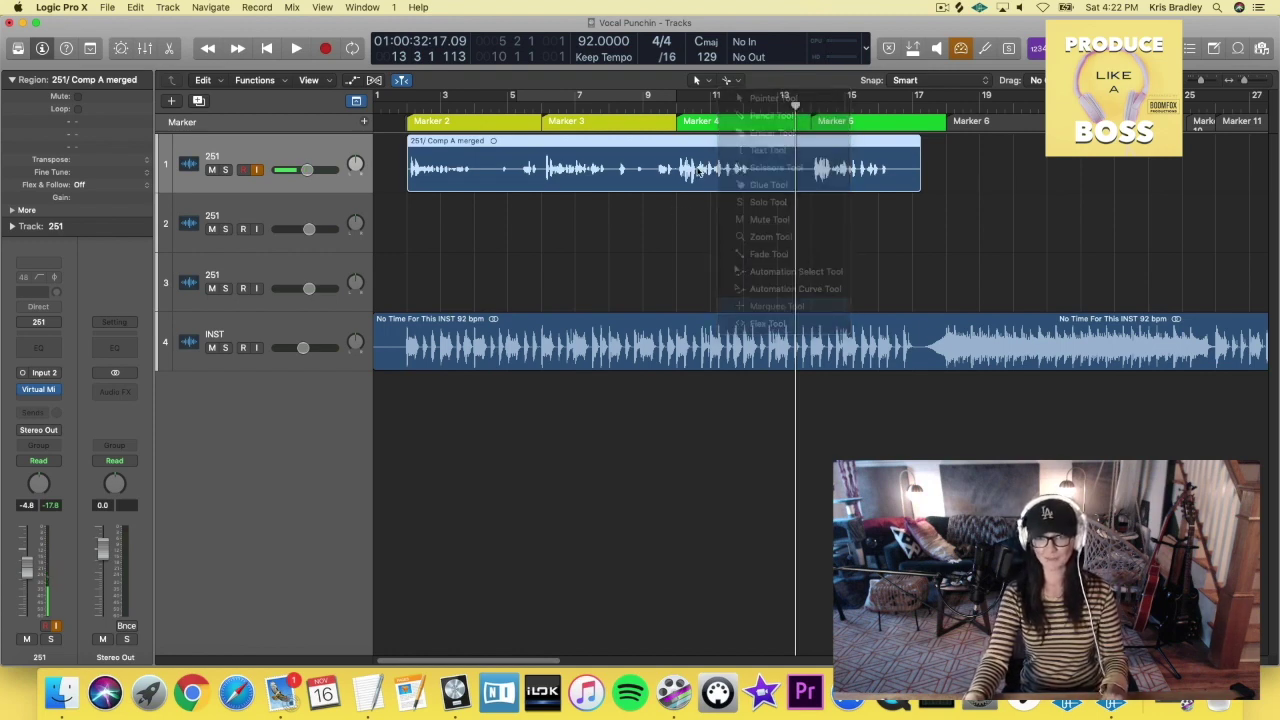
left_click_drag(651, 168, 789, 173)
key("Delete")
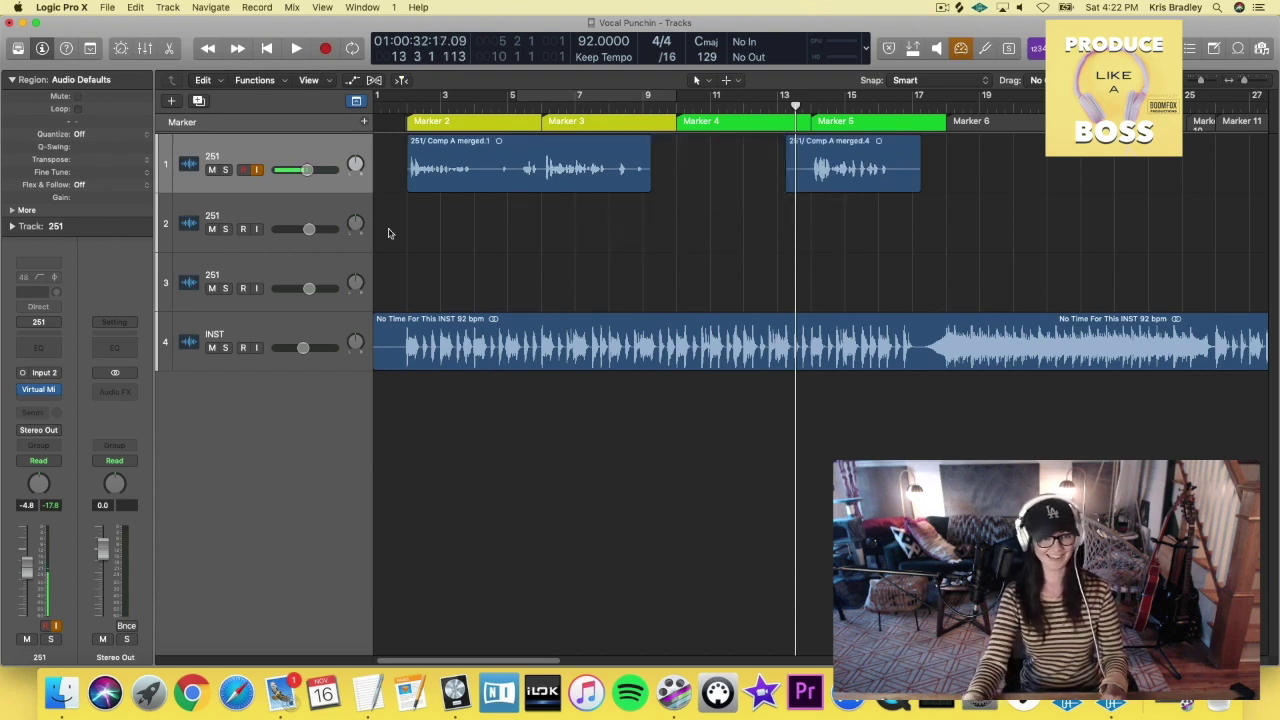
- Duplicate the lead vocal track, record-enable the copy, and return the playhead to bar 9
left_click(243, 229)
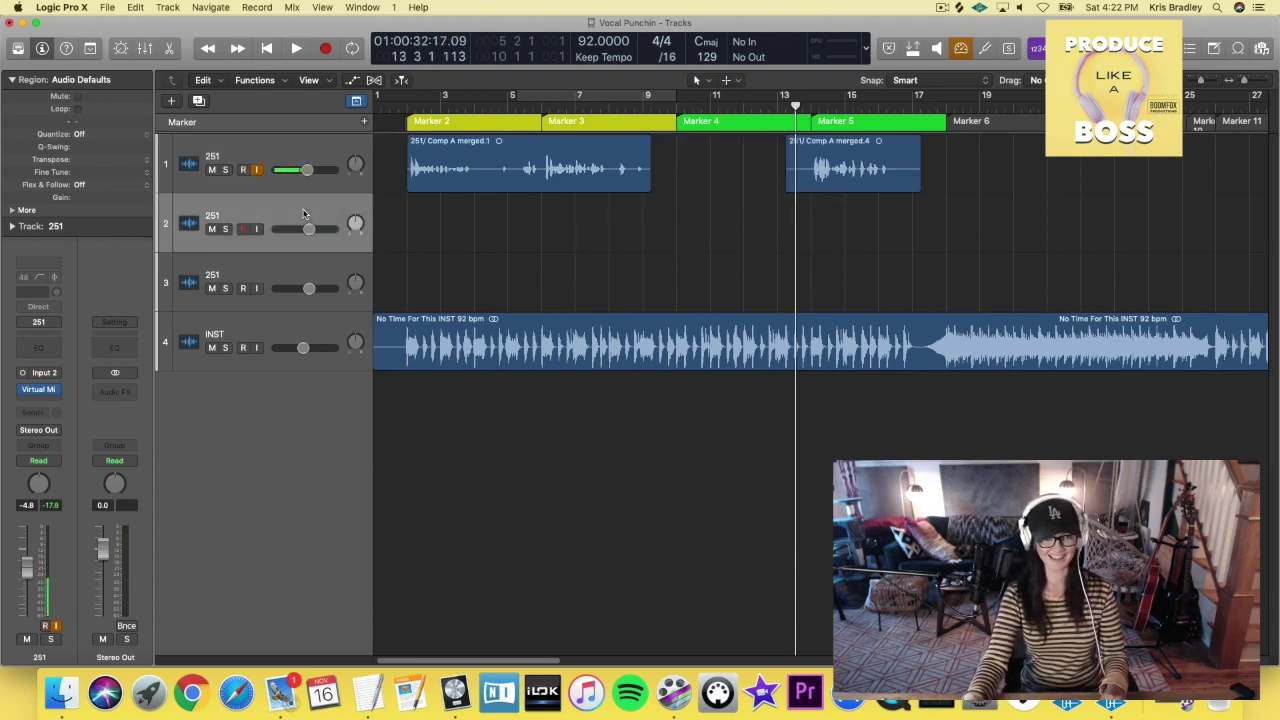
left_click(282, 160)
key("super+d")
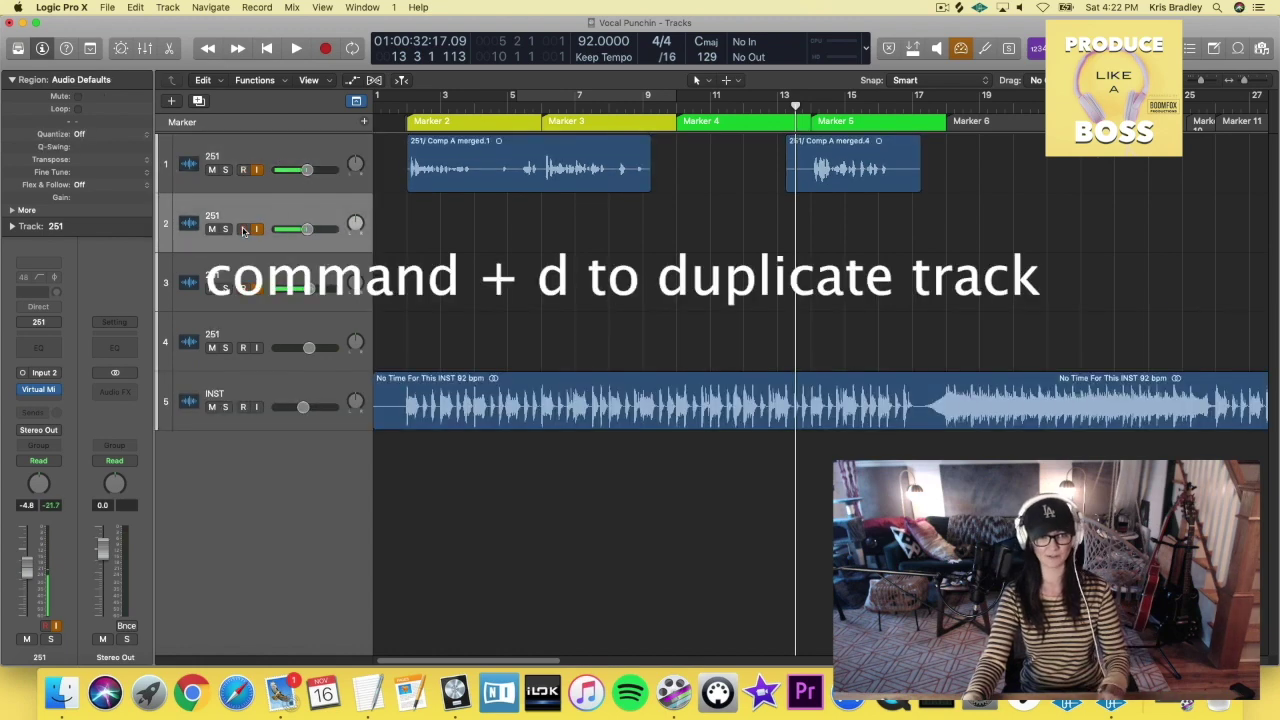
left_click(243, 229)
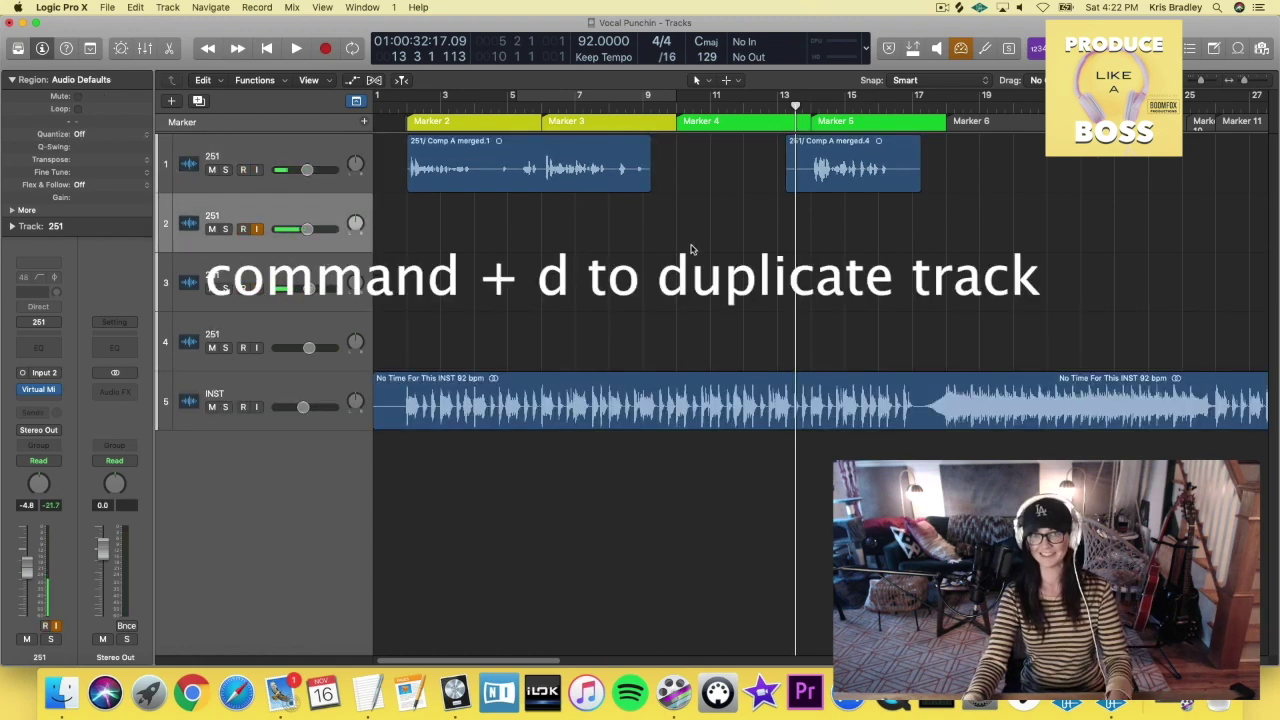
left_click(636, 107)
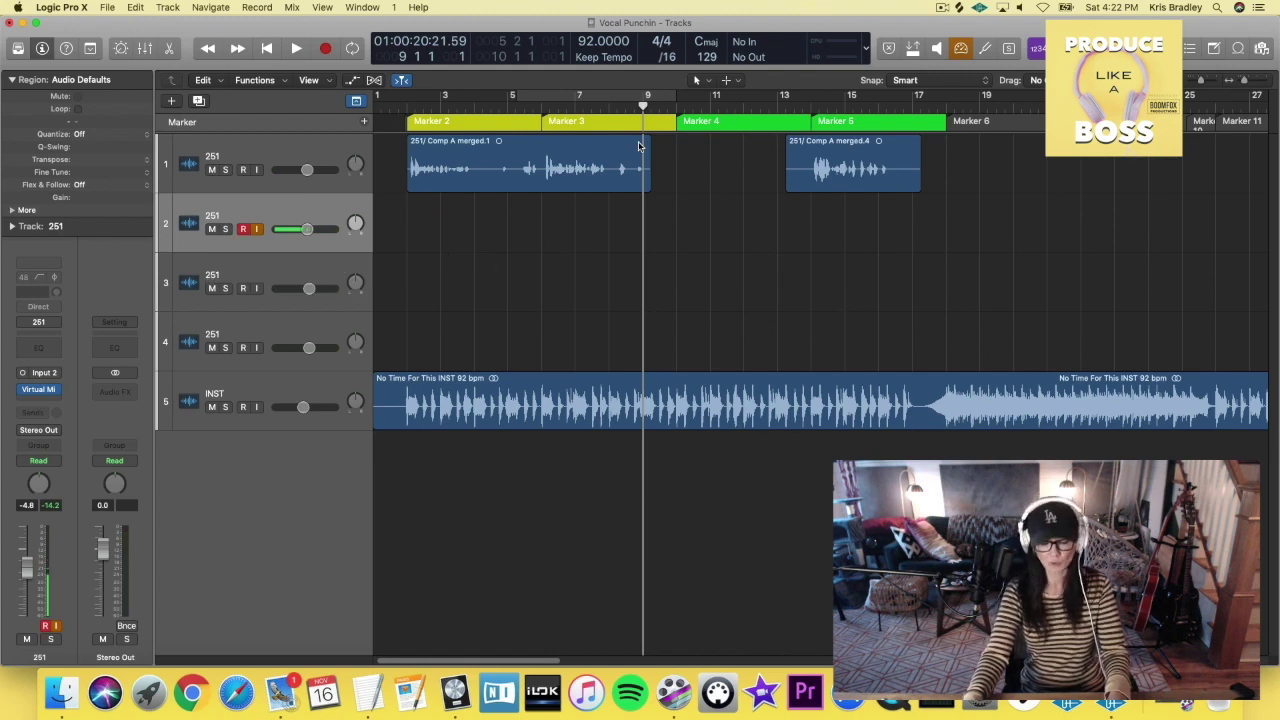
- Record punch 251#04.2 on the duplicate track, trim its start, and drop it into track 1's gap
key("r")
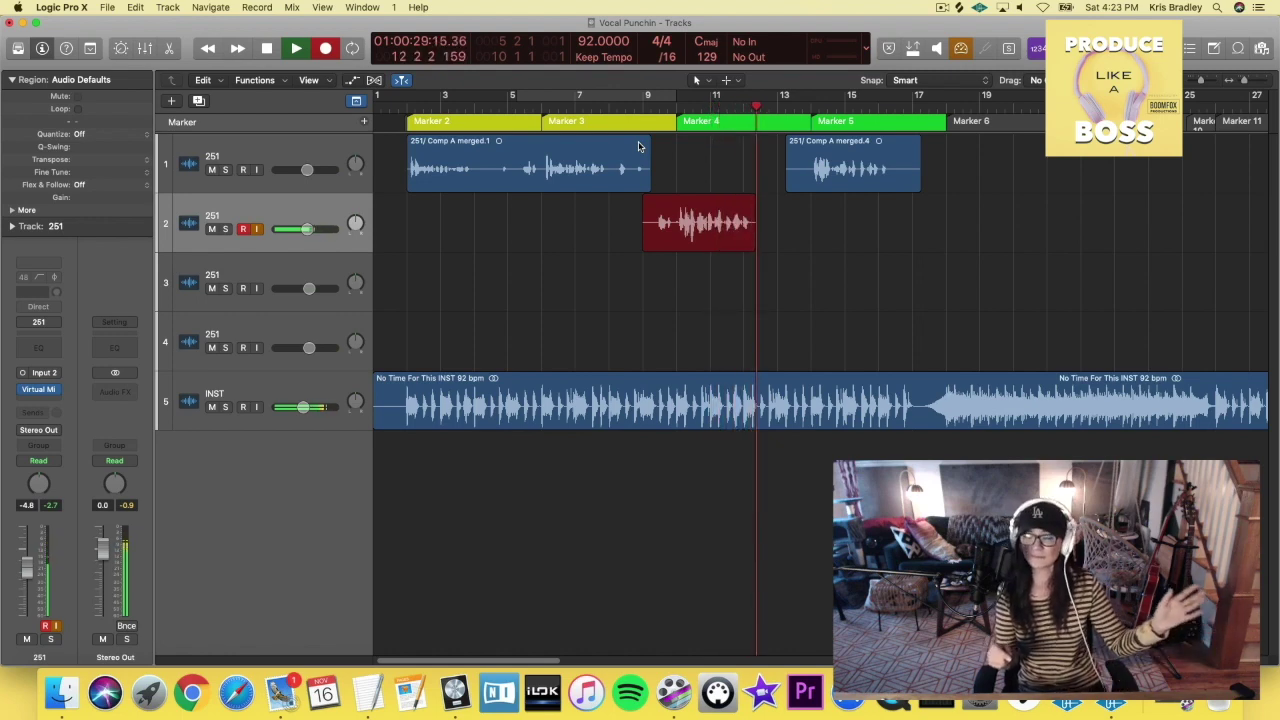
key("space")
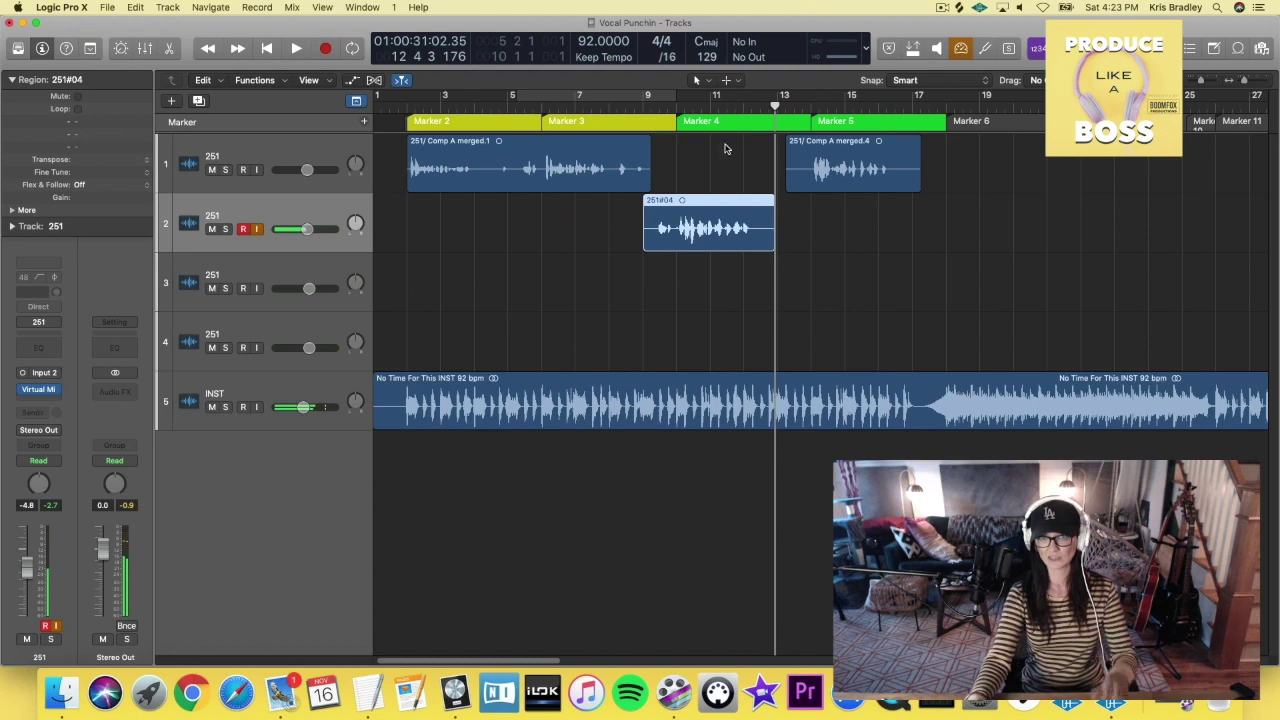
left_click_drag(648, 214, 614, 209)
key("Delete")
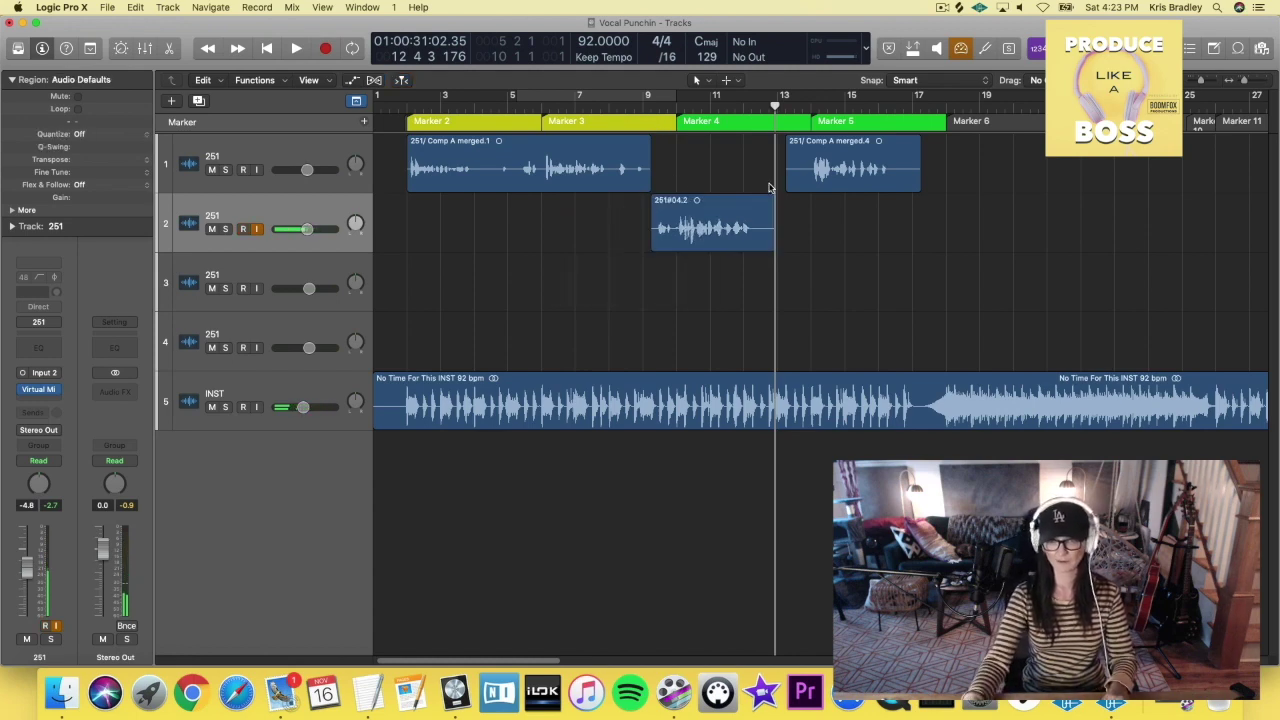
left_click_drag(728, 205, 728, 146)
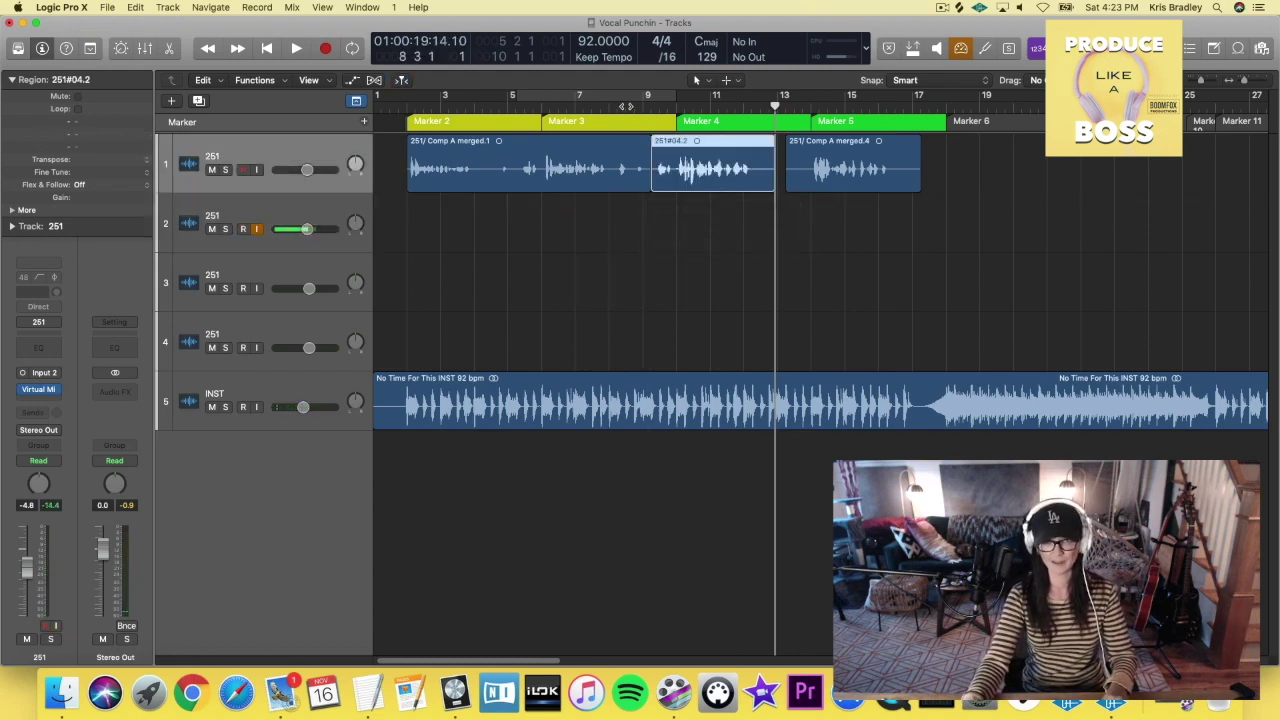
left_click(625, 106)
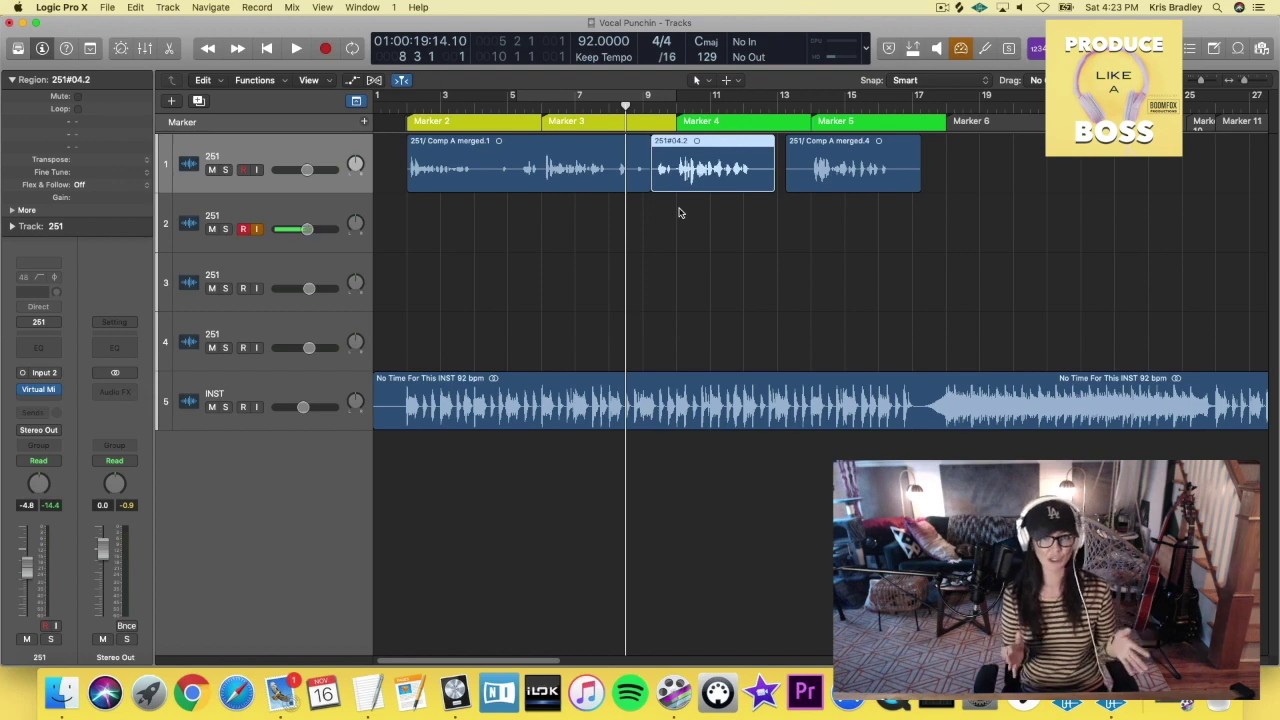